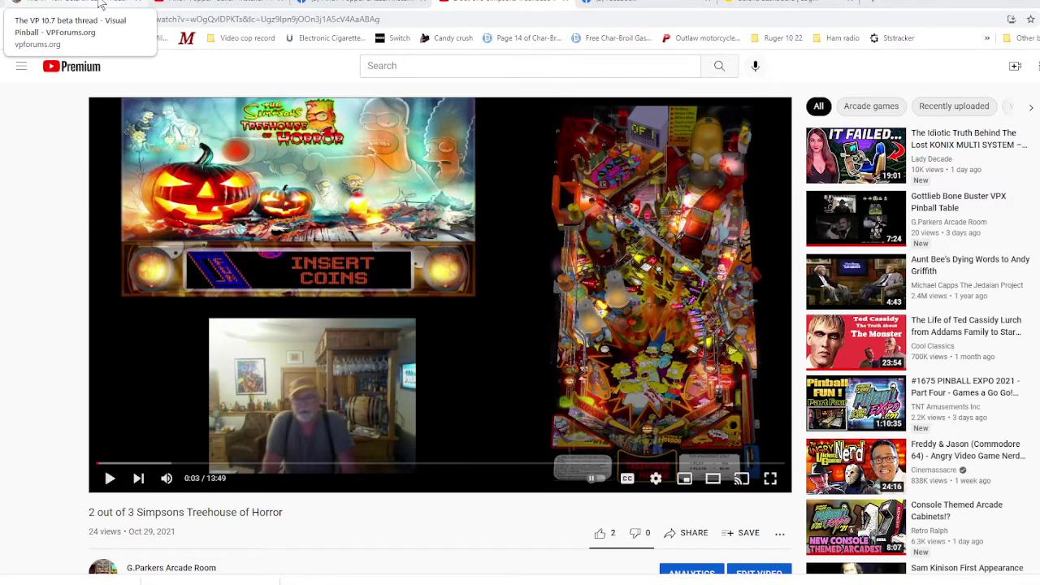
Switch to the VP 10.7 beta thread on VPForums and show its title and opening post
{"action": "left_click", "coordinate": [99, 4]}
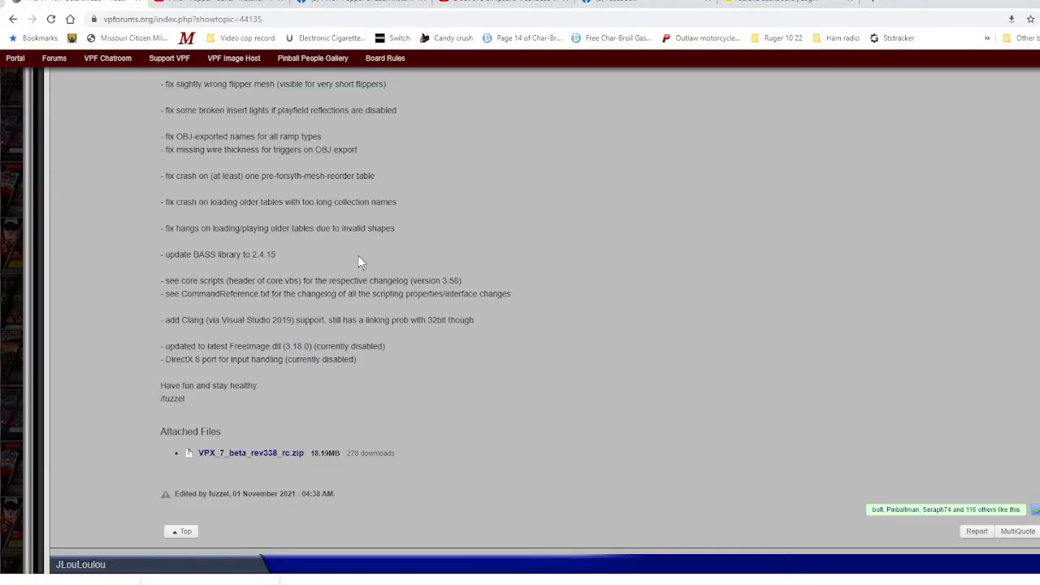
{"action": "scroll", "coordinate": [398, 273], "scroll_direction": "up", "scroll_amount": 6}
{"action": "scroll", "coordinate": [398, 277], "scroll_direction": "up", "scroll_amount": 2}
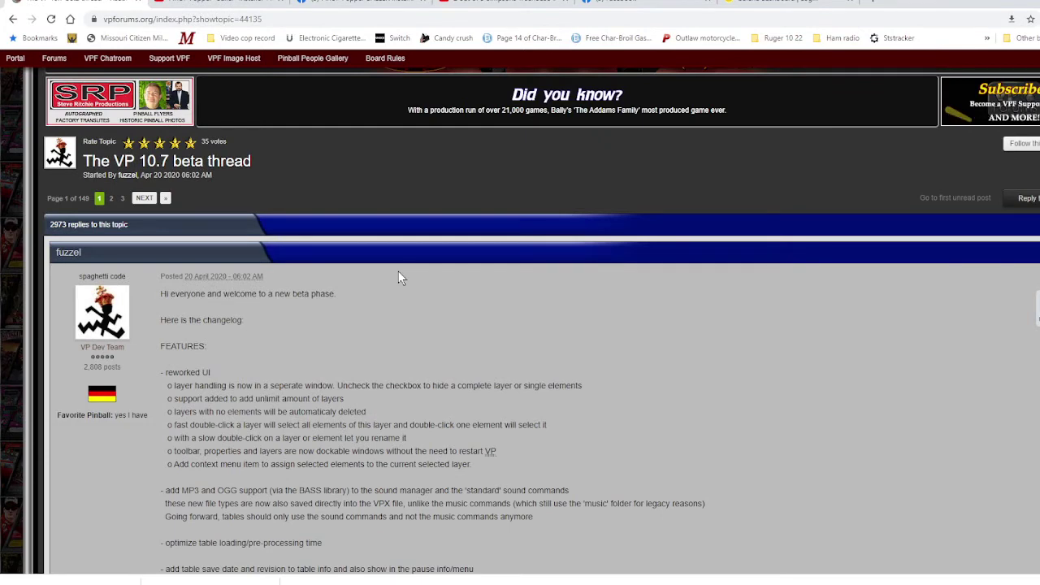
{"action": "scroll", "coordinate": [399, 277], "scroll_direction": "up", "scroll_amount": 2}
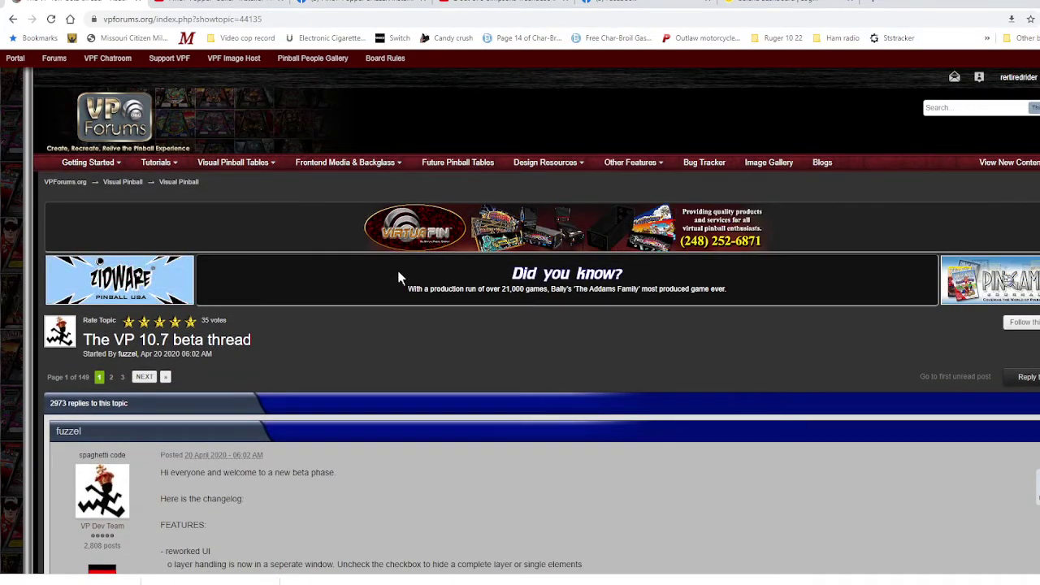
{"action": "scroll", "coordinate": [398, 277], "scroll_direction": "down", "scroll_amount": 1}
{"action": "scroll", "coordinate": [399, 278], "scroll_direction": "up", "scroll_amount": 1}
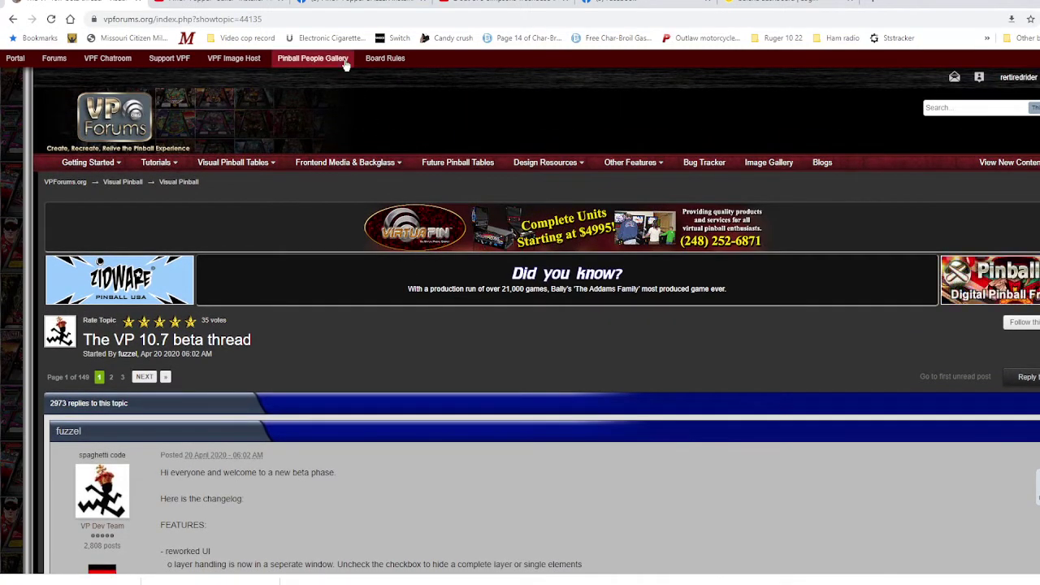
Copy the web address of the VP 10.7 beta thread
{"action": "key", "text": "ctrl+l"}
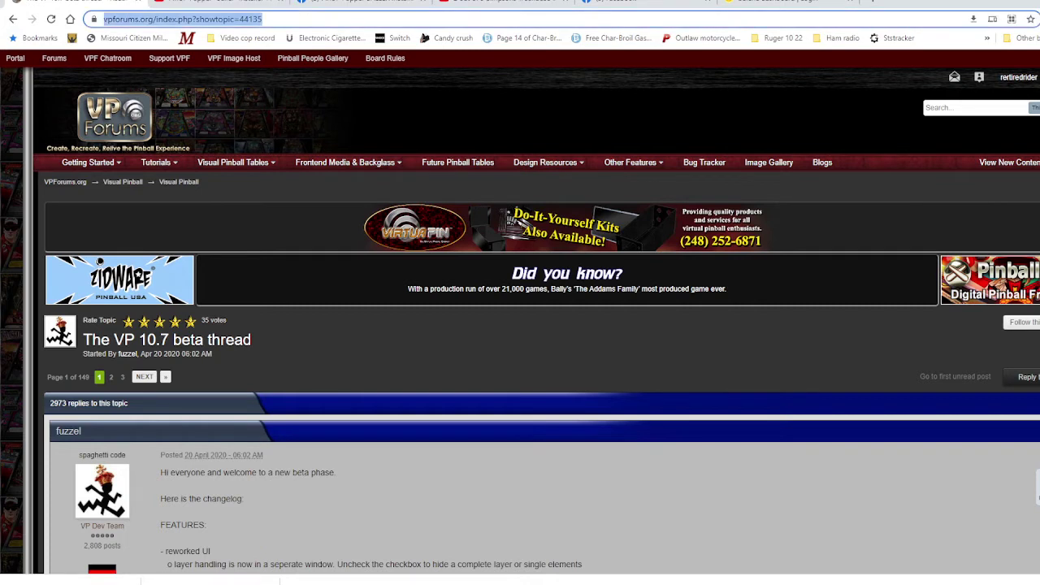
{"action": "right_click", "coordinate": [293, 18]}
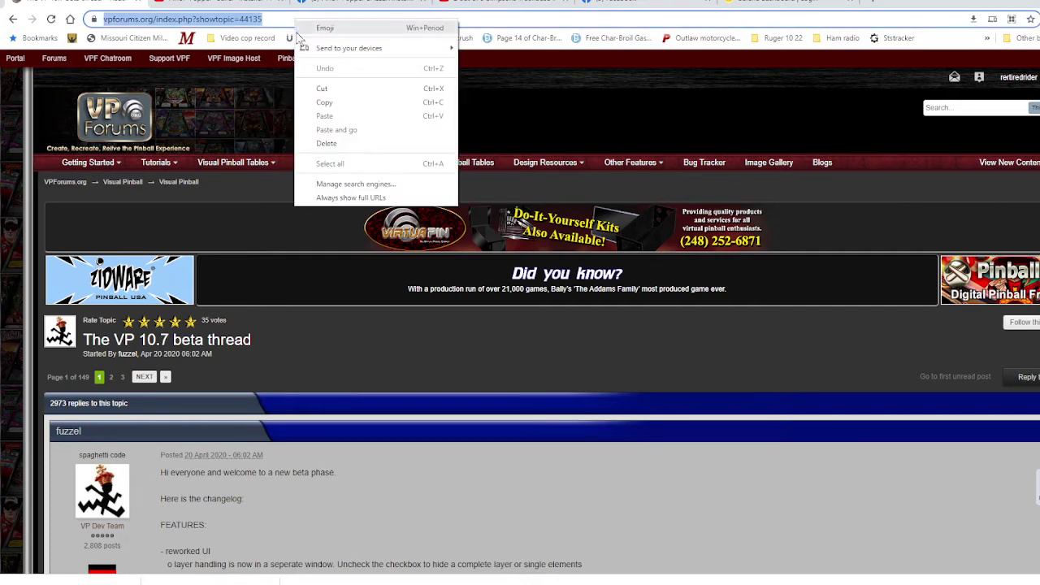
{"action": "left_click", "coordinate": [317, 110]}
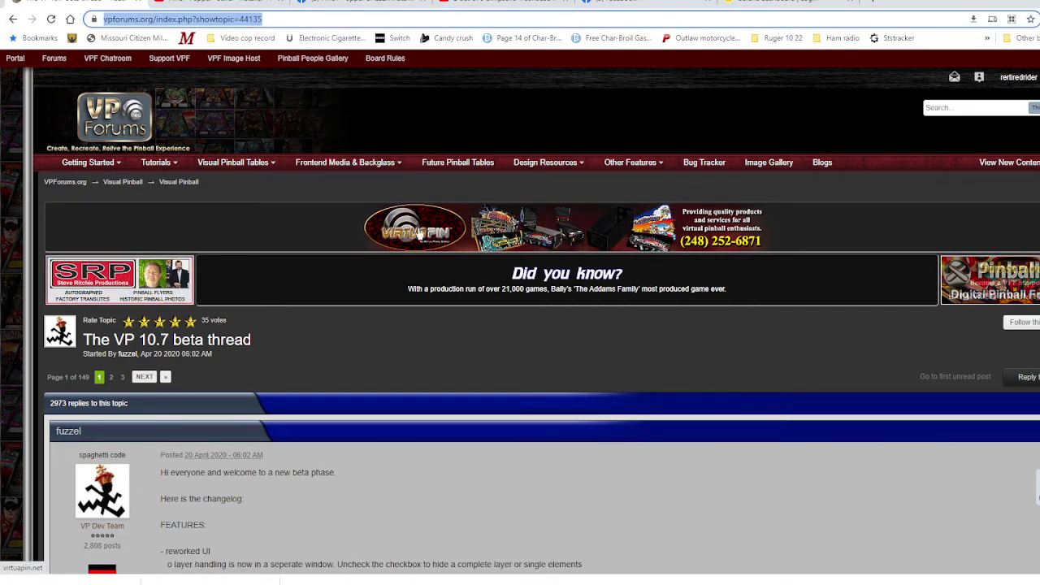
{"action": "left_click", "coordinate": [695, 511]}
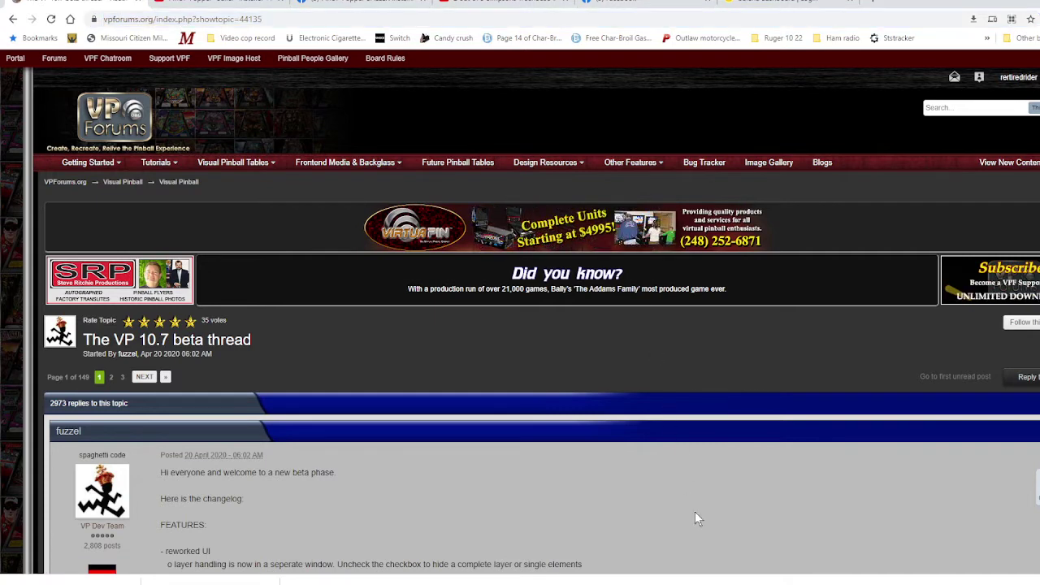
Read through the changelog in the first post towards its attached beta file
{"action": "scroll", "coordinate": [691, 512], "scroll_direction": "down", "scroll_amount": 1}
{"action": "scroll", "coordinate": [681, 515], "scroll_direction": "down", "scroll_amount": 10}
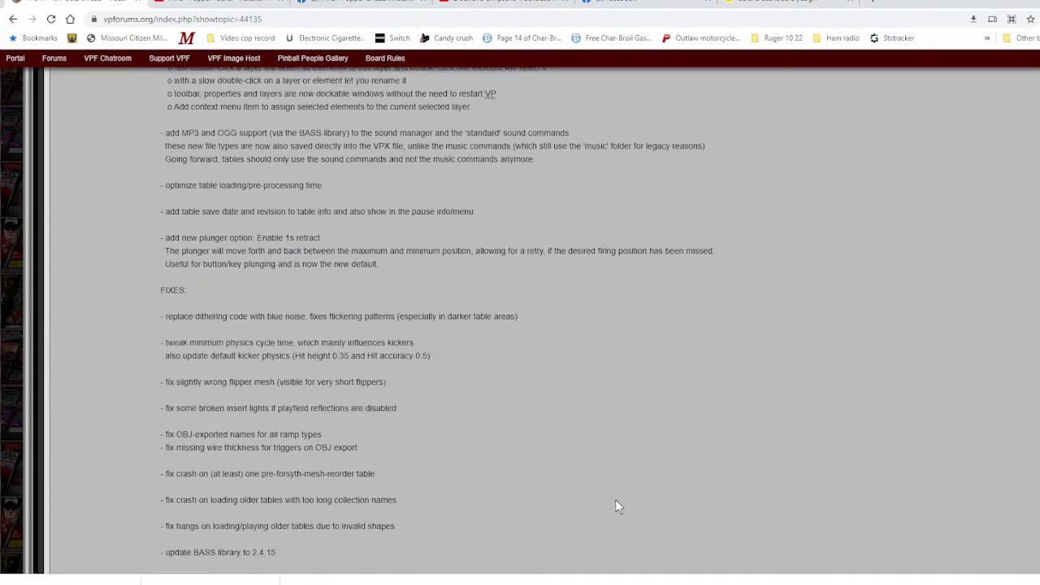
{"action": "scroll", "coordinate": [581, 499], "scroll_direction": "down", "scroll_amount": 3}
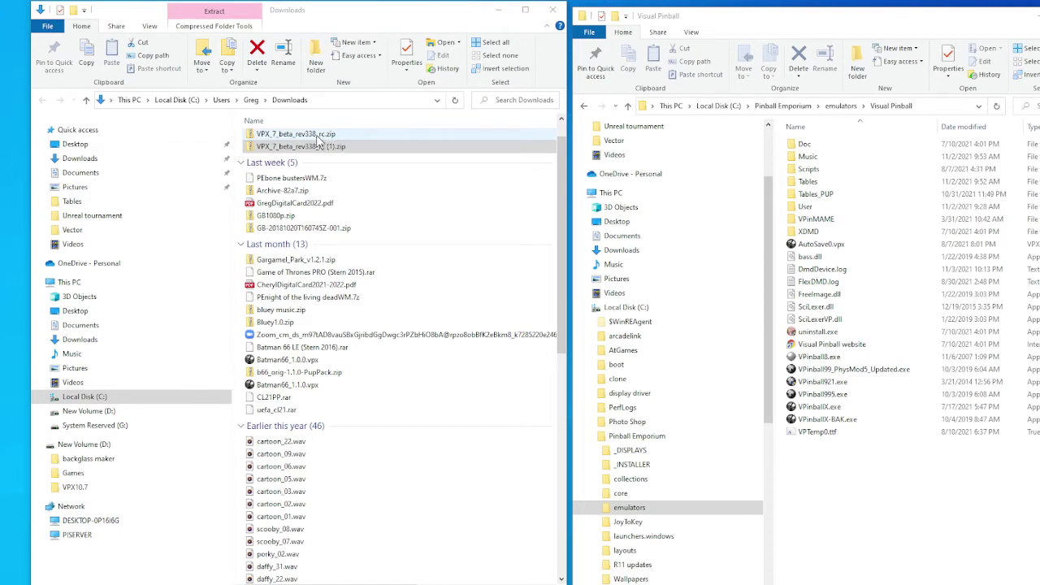
Maximize the Downloads folder window and open the VPX_7_beta_rev338_rc.zip archive in 7-Zip
{"action": "left_click", "coordinate": [309, 136]}
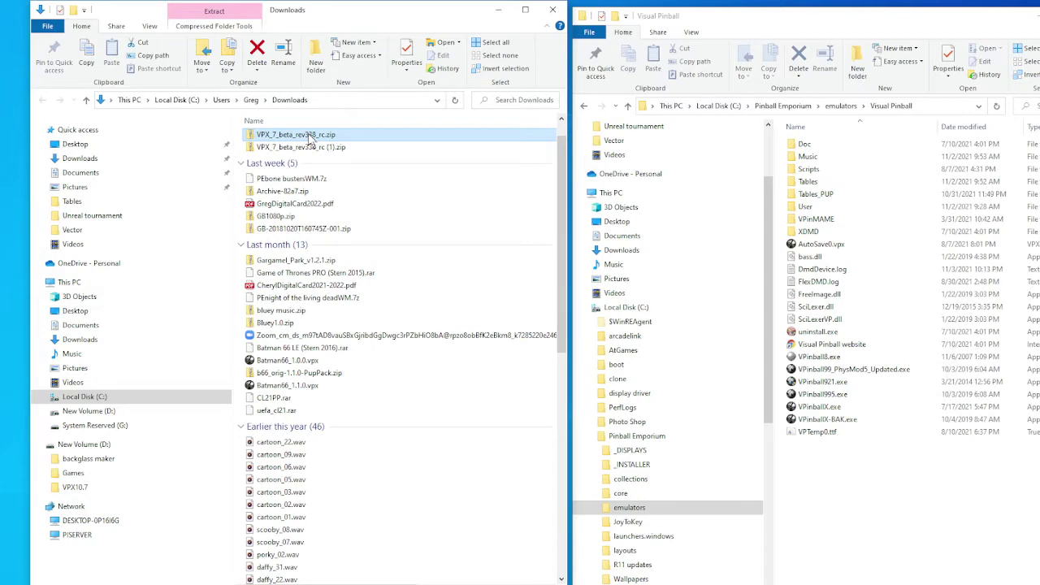
{"action": "right_click", "coordinate": [310, 139]}
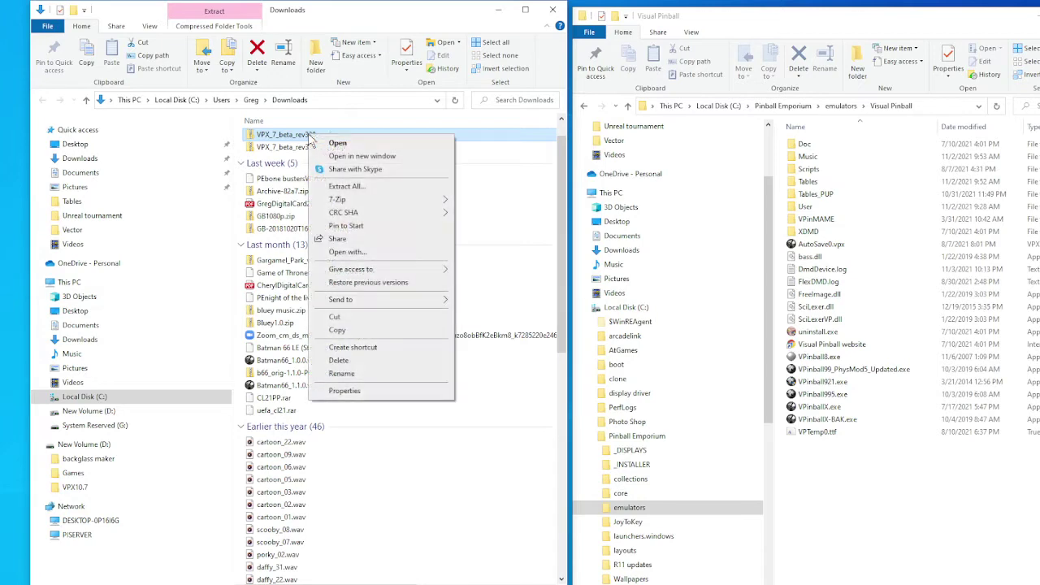
{"action": "left_click", "coordinate": [525, 11]}
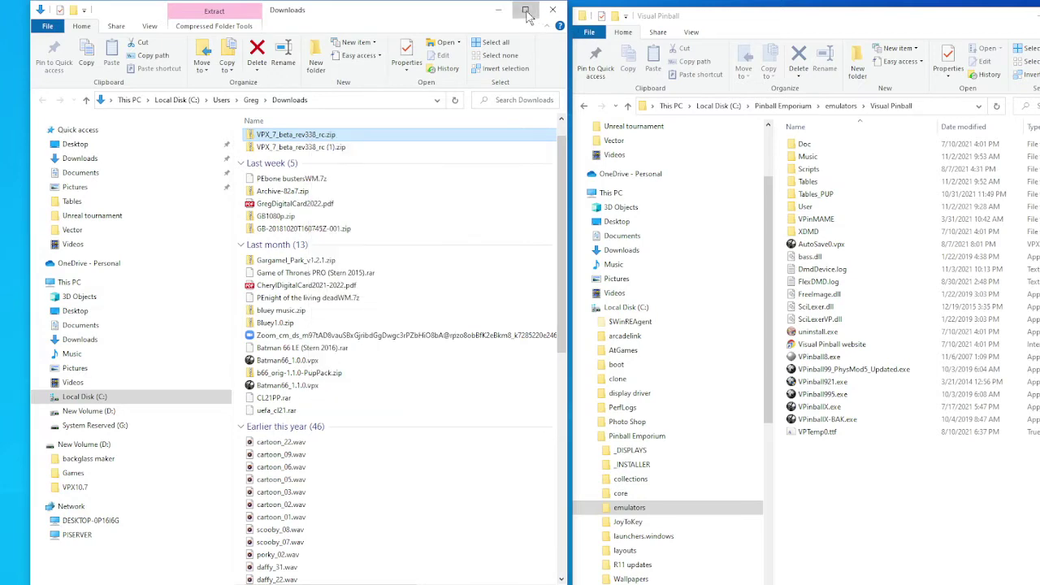
{"action": "left_click", "coordinate": [526, 11]}
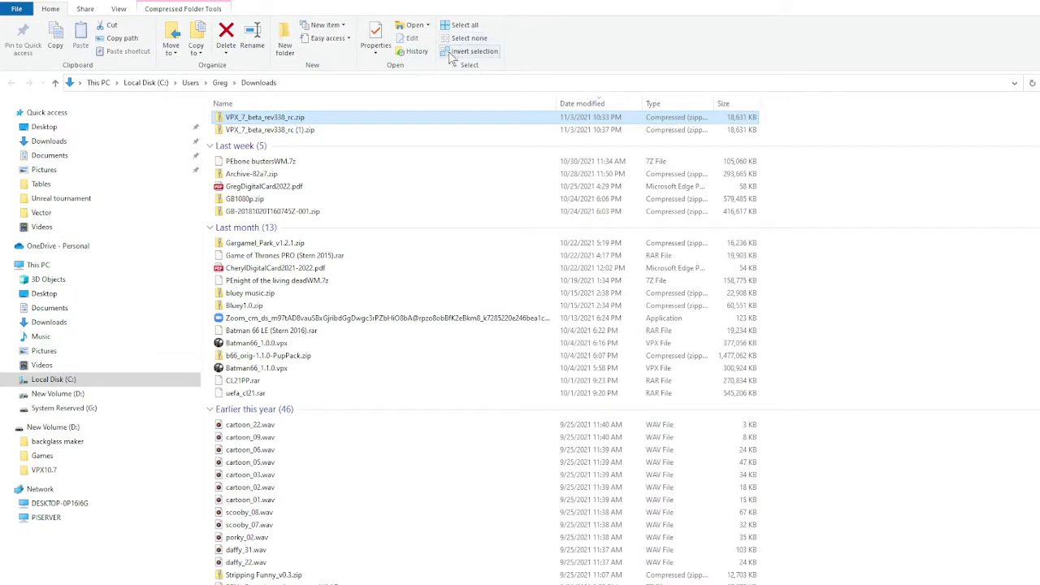
{"action": "right_click", "coordinate": [466, 124]}
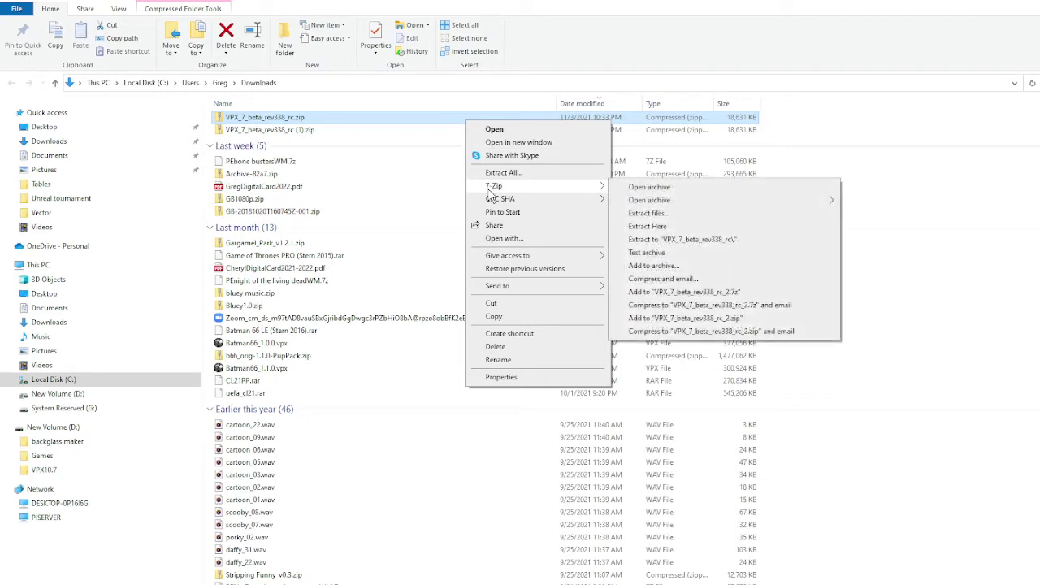
{"action": "mouse_move", "coordinate": [595, 202]}
{"action": "left_click", "coordinate": [629, 189]}
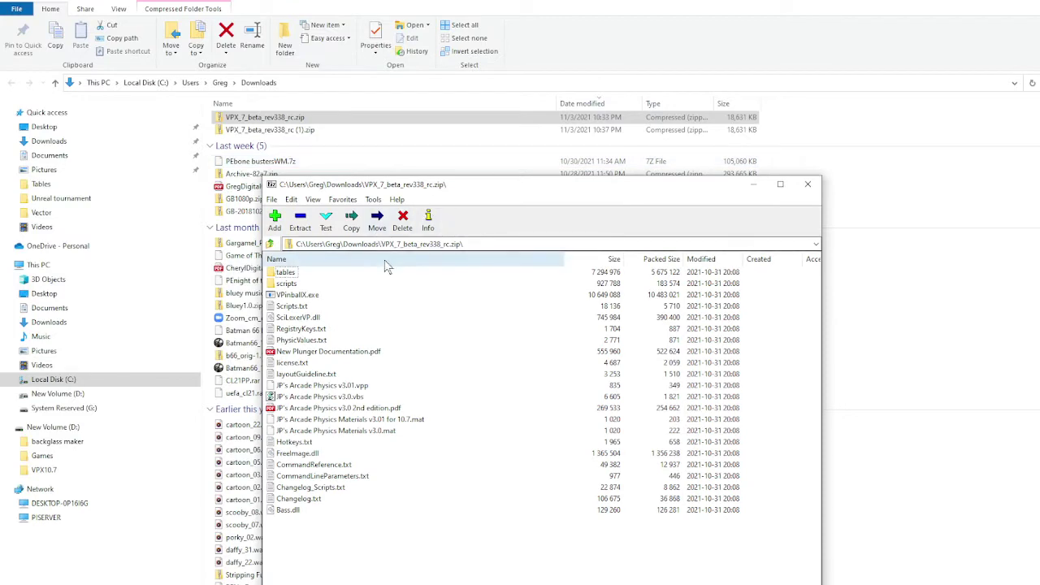
Examine the files inside the beta archive, including VPinballX.exe, and close the archive
{"action": "scroll", "coordinate": [386, 272], "scroll_direction": "right", "scroll_amount": 1}
{"action": "scroll", "coordinate": [395, 291], "scroll_direction": "left", "scroll_amount": 1}
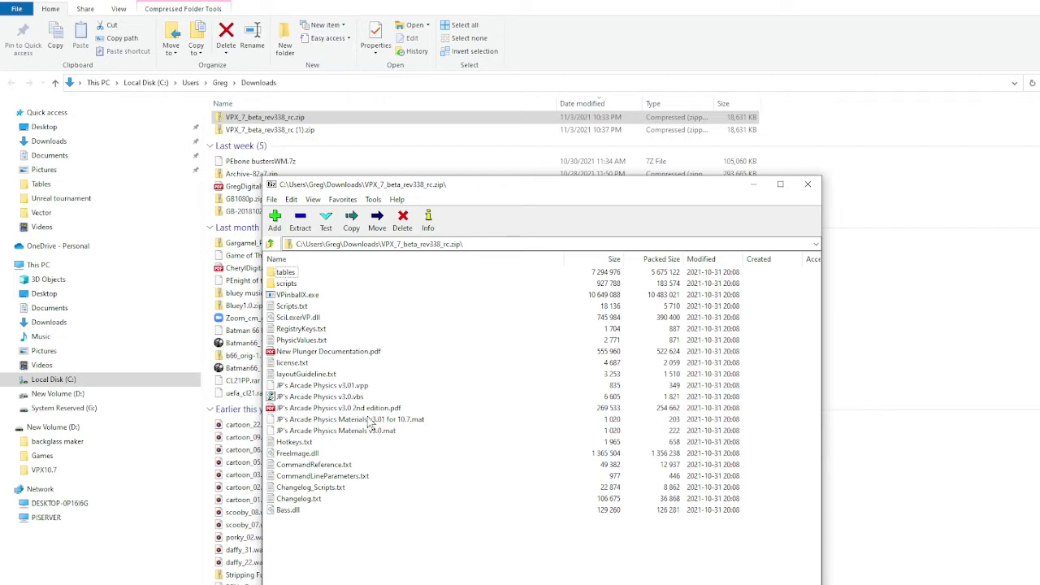
{"action": "left_click", "coordinate": [305, 297]}
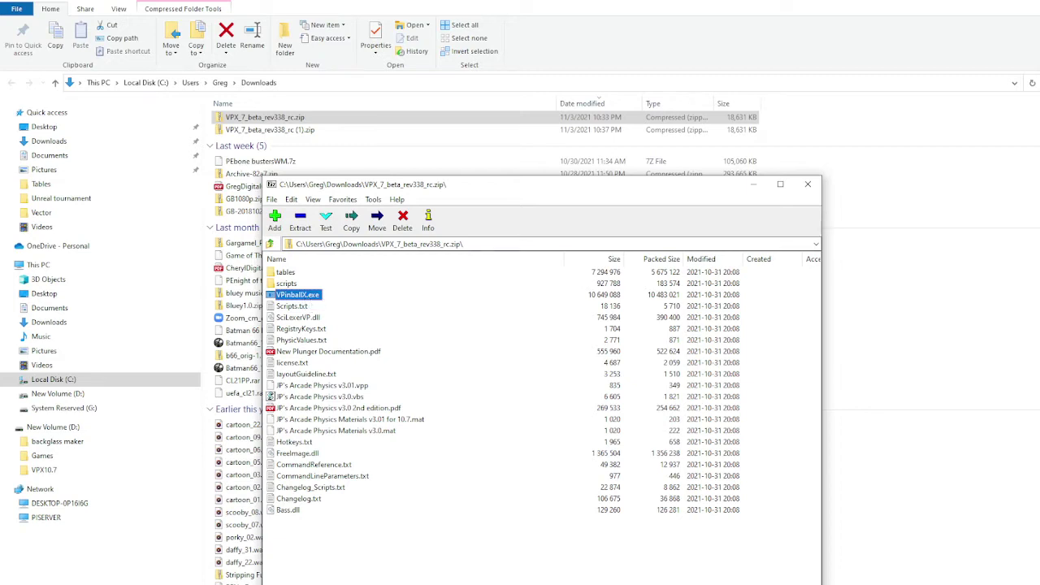
{"action": "left_click", "coordinate": [778, 185]}
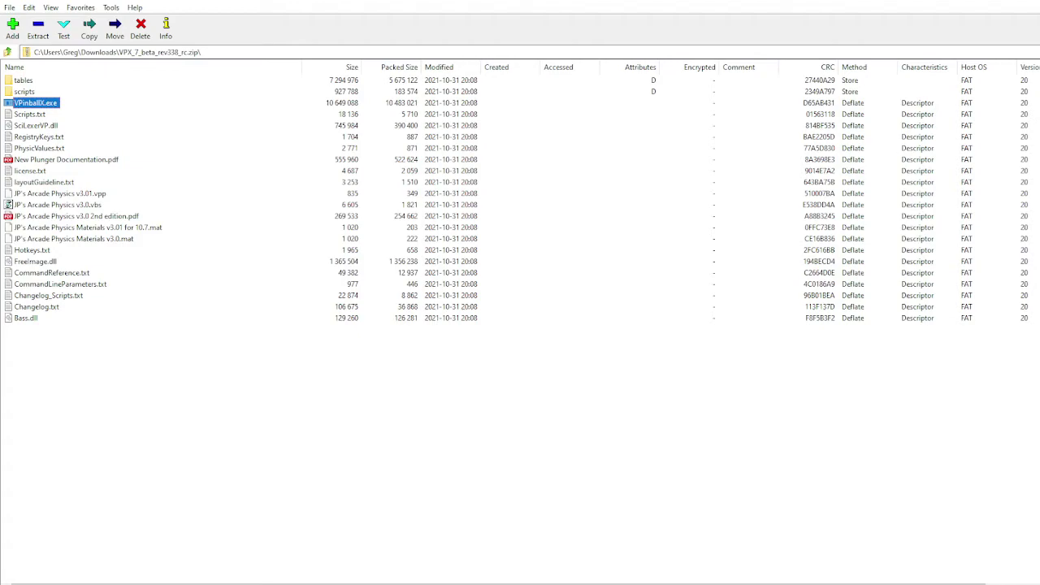
{"action": "left_click", "coordinate": [987, 0]}
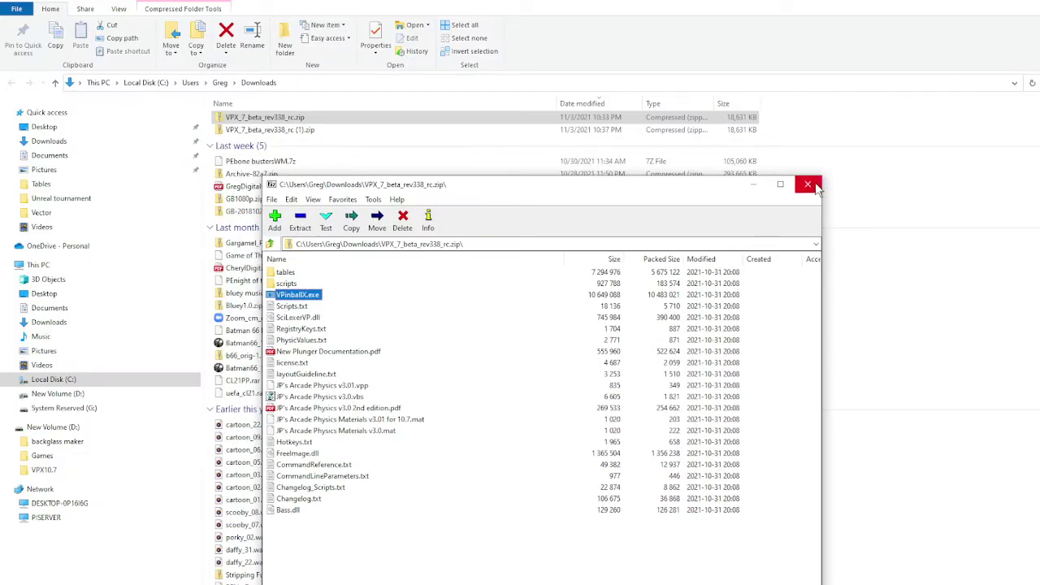
{"action": "left_click", "coordinate": [809, 185]}
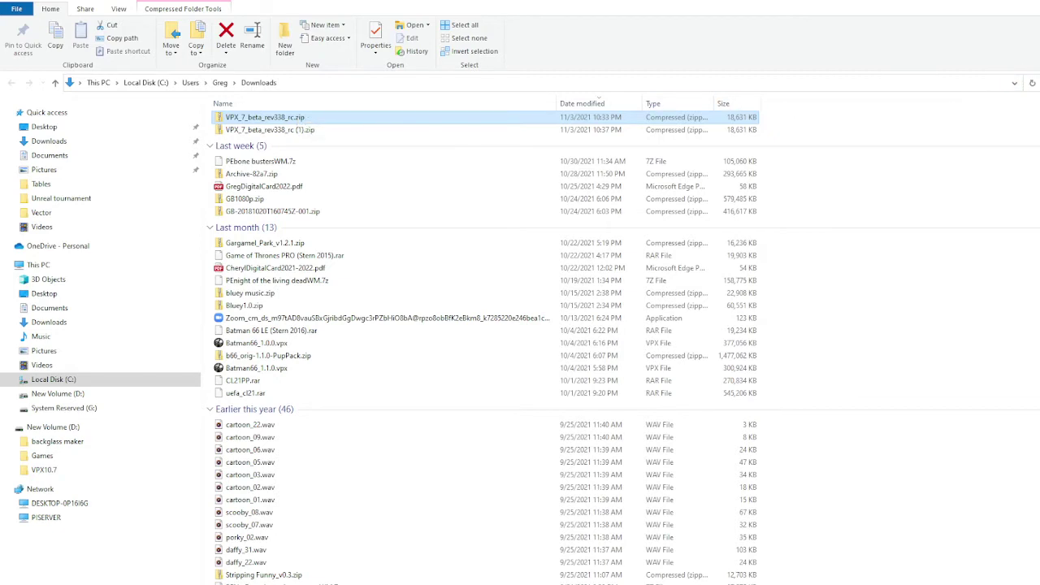
Restore the Downloads window to its smaller size and maximize the Visual Pinball folder window
{"action": "key", "text": "super+Down"}
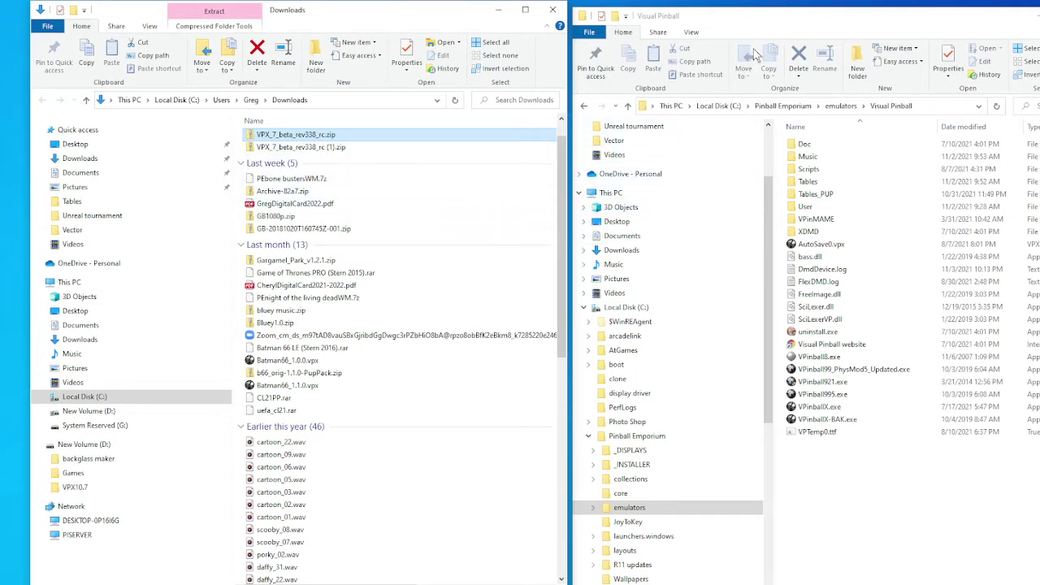
{"action": "left_click", "coordinate": [757, 32]}
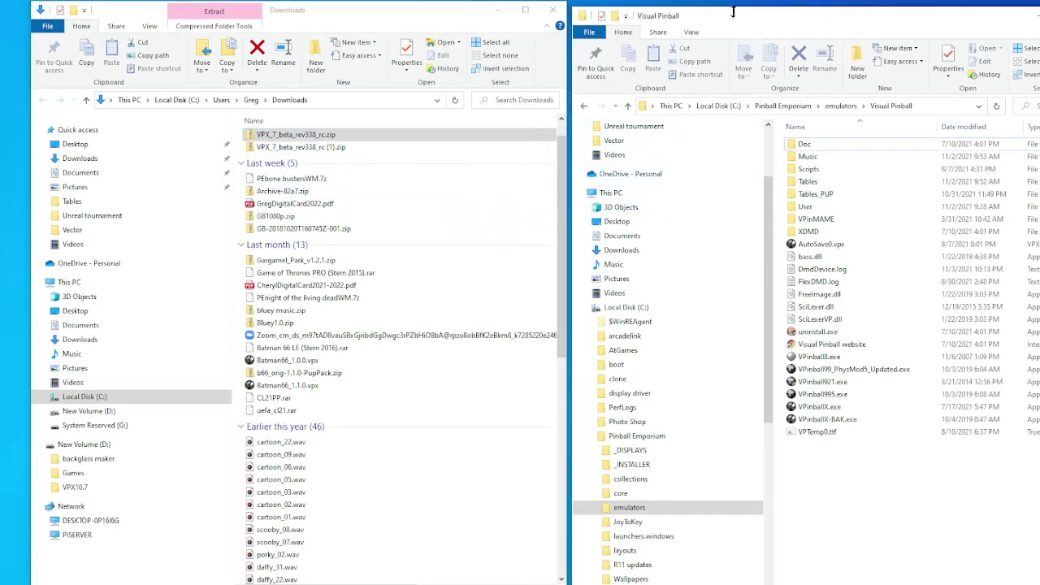
{"action": "left_click_drag", "start_coordinate": [755, 27], "coordinate": [467, 28]}
{"action": "double_click", "coordinate": [782, 27]}
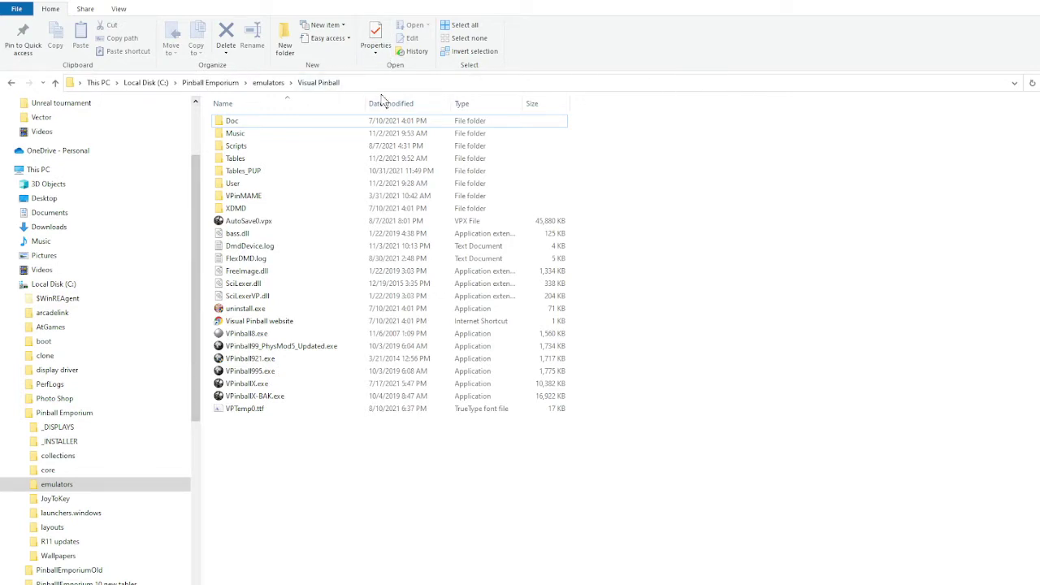
Go up to the C: drive and open Pinball Emporium, emulators, and the Visual Pinball folder inside it
{"action": "left_click", "coordinate": [197, 82]}
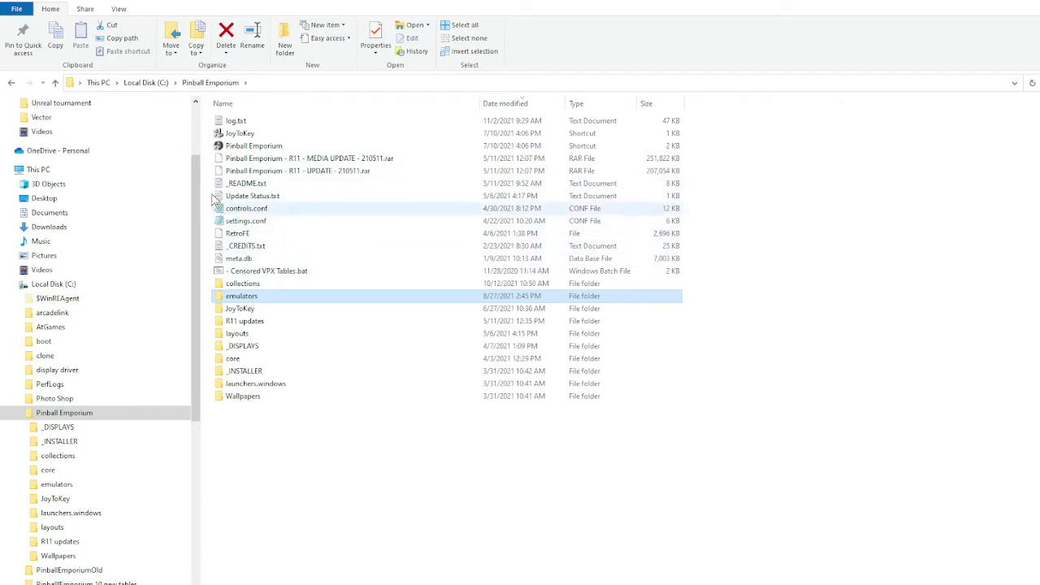
{"action": "left_click", "coordinate": [160, 85]}
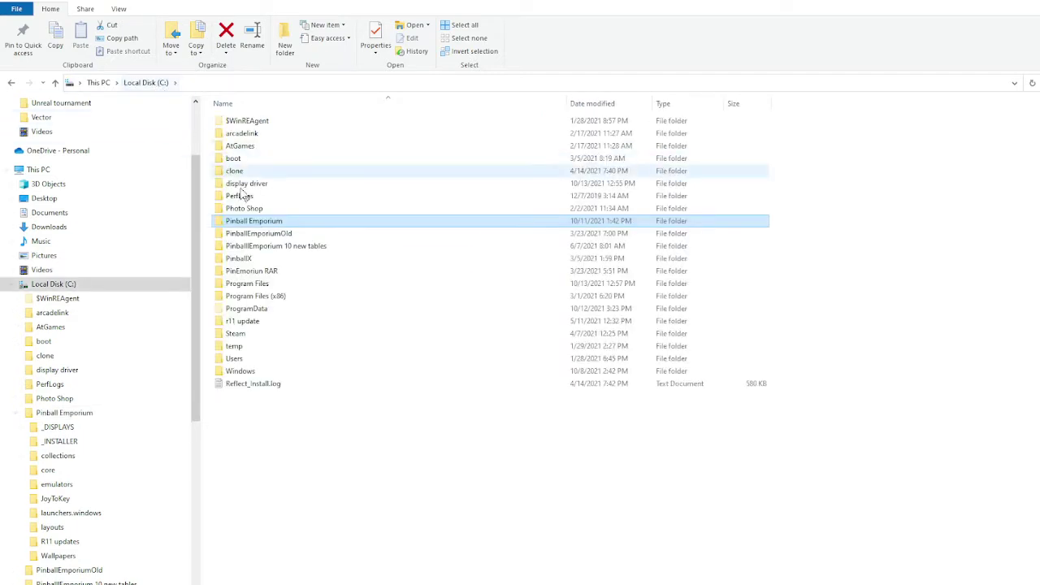
{"action": "double_click", "coordinate": [276, 224]}
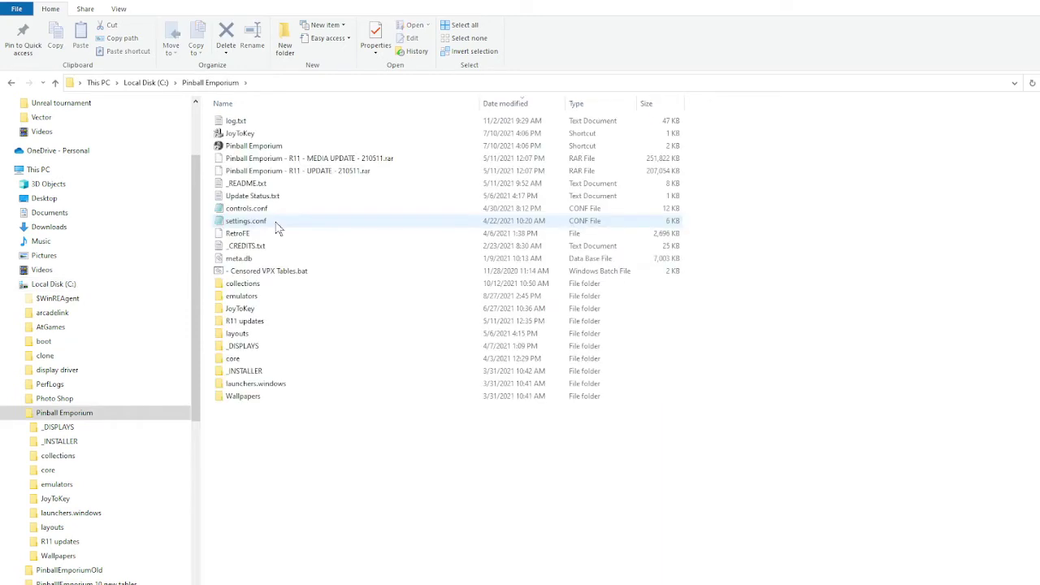
{"action": "double_click", "coordinate": [244, 296]}
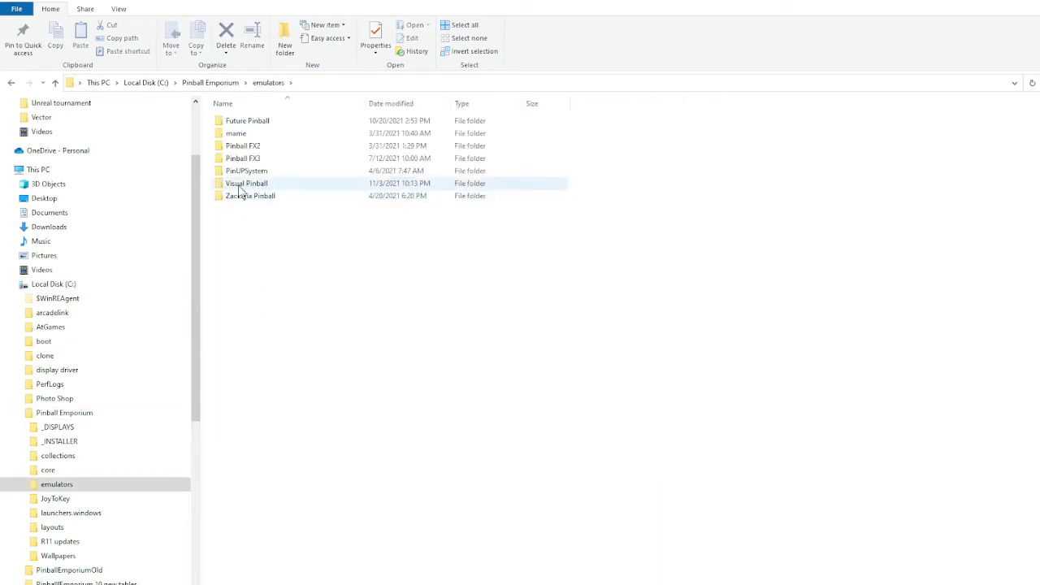
{"action": "double_click", "coordinate": [240, 185]}
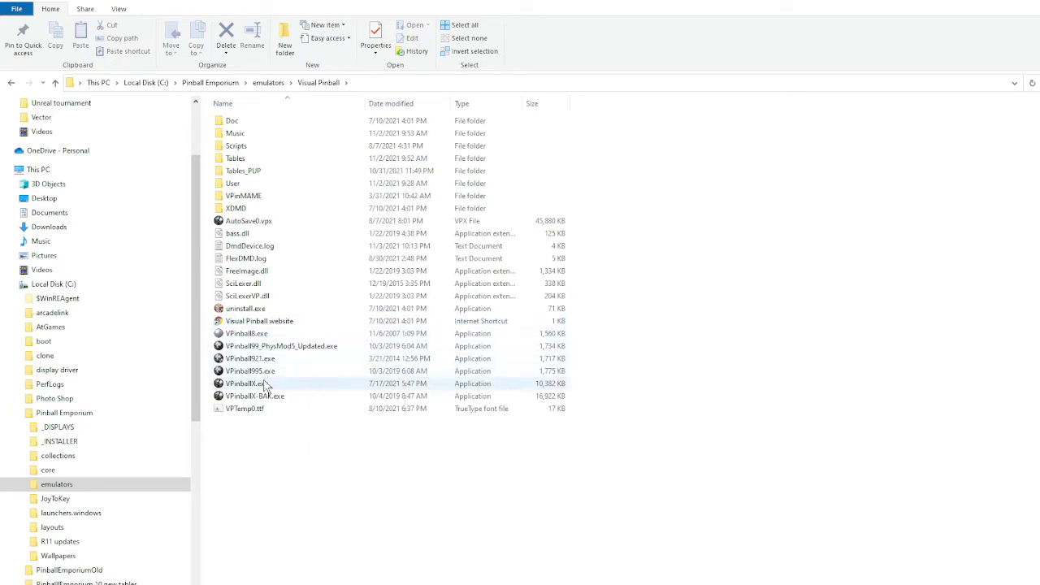
{"action": "mouse_move", "coordinate": [265, 393]}
{"action": "left_click", "coordinate": [251, 387]}
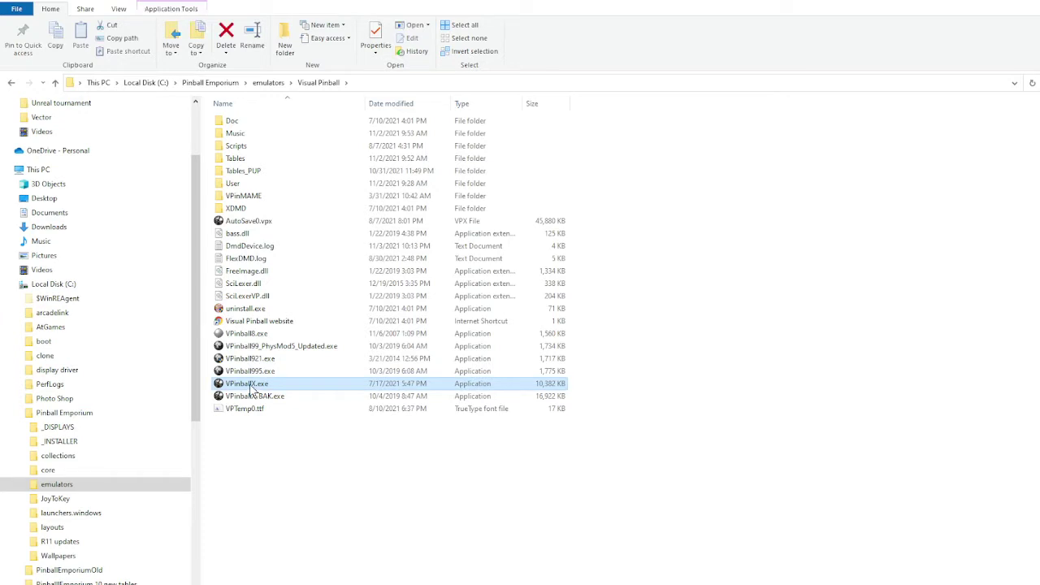
{"action": "left_click", "coordinate": [251, 387]}
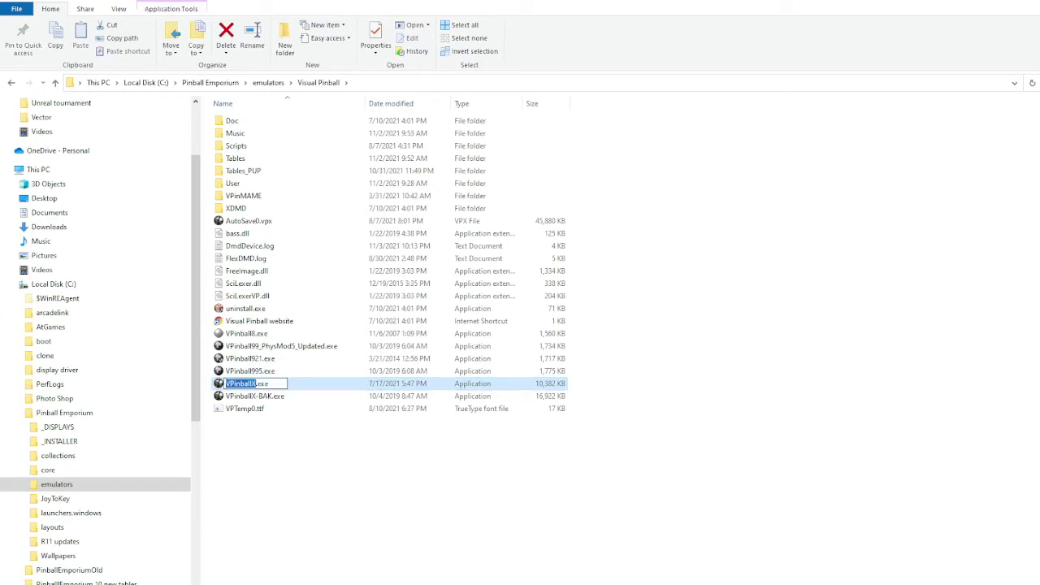
{"action": "key", "text": "Right"}
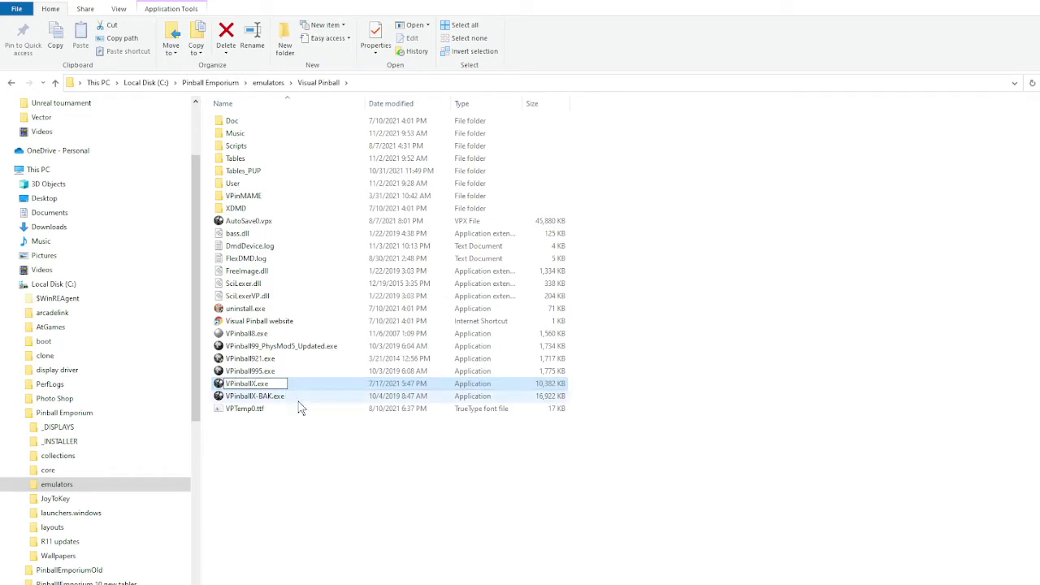
{"action": "left_click", "coordinate": [304, 434]}
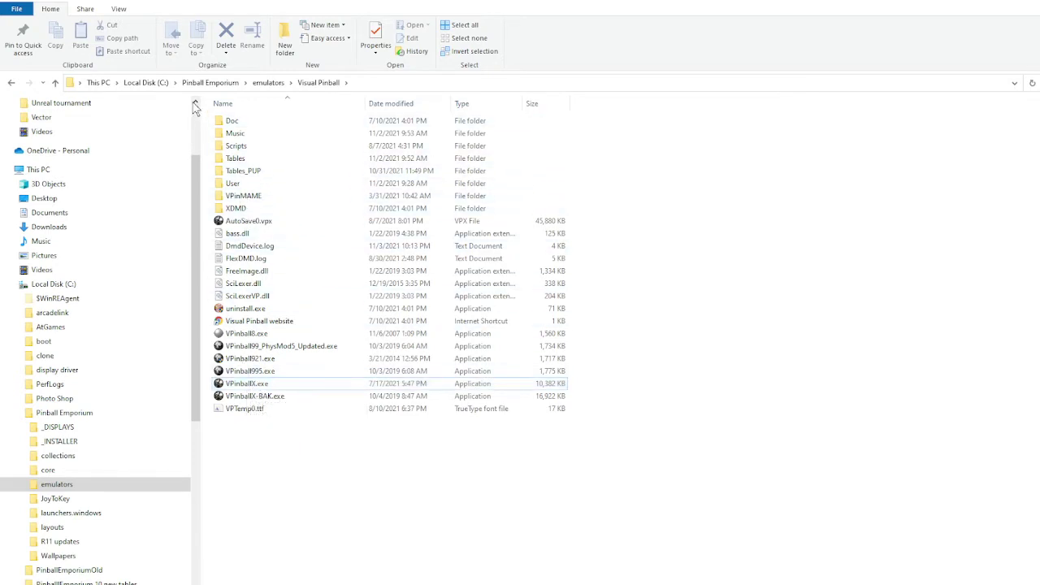
Return to the C: drive and browse again through Pinball Emporium and emulators into the Visual Pinball folder
{"action": "left_click", "coordinate": [156, 88]}
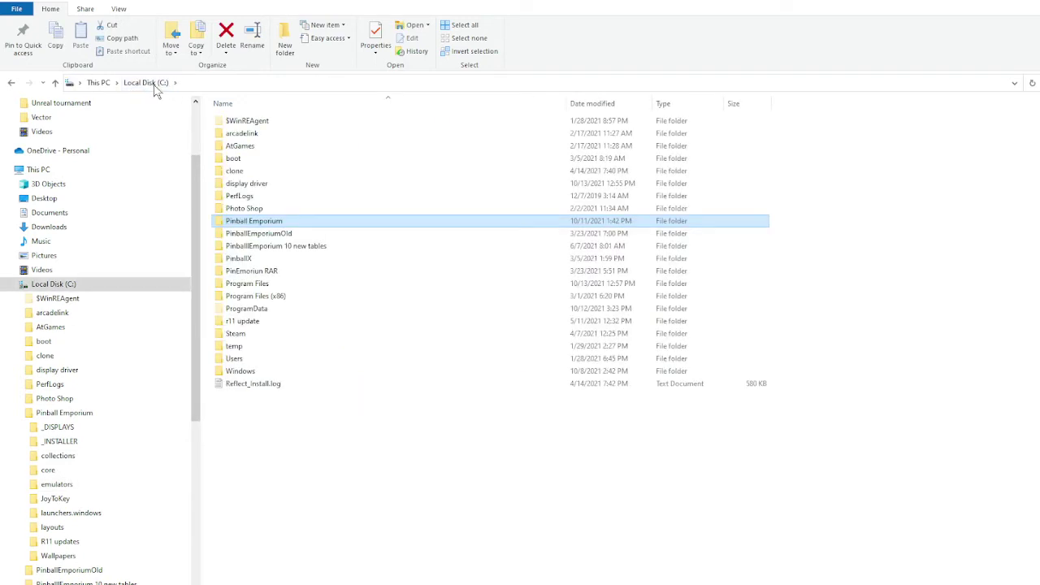
{"action": "double_click", "coordinate": [238, 222]}
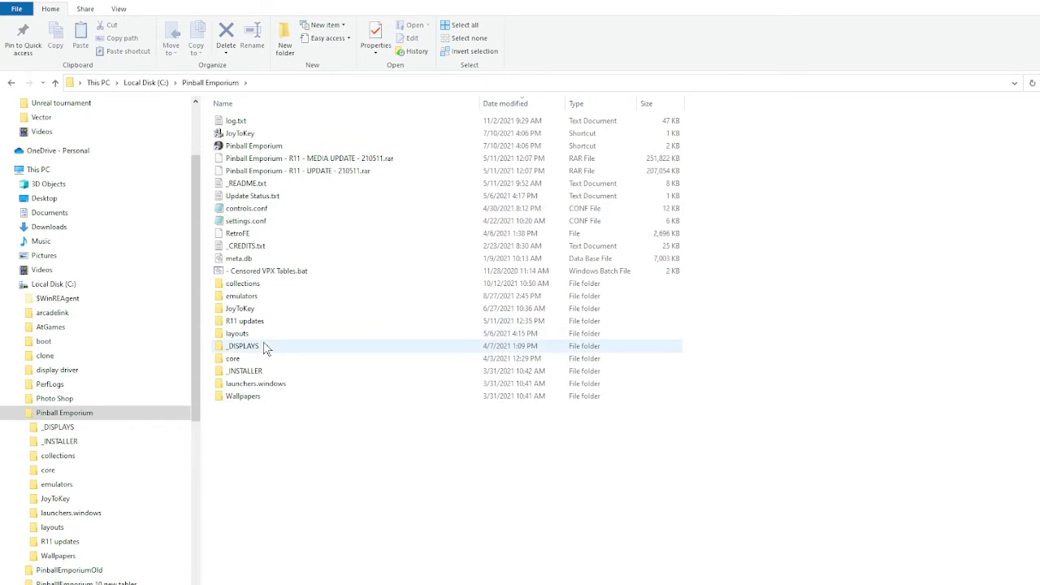
{"action": "double_click", "coordinate": [242, 299]}
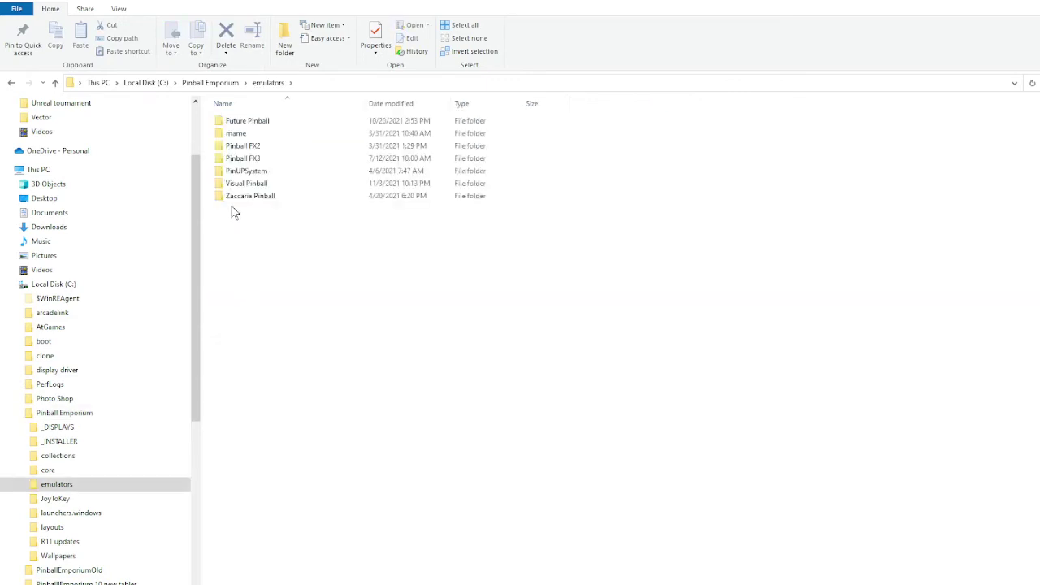
{"action": "double_click", "coordinate": [244, 184]}
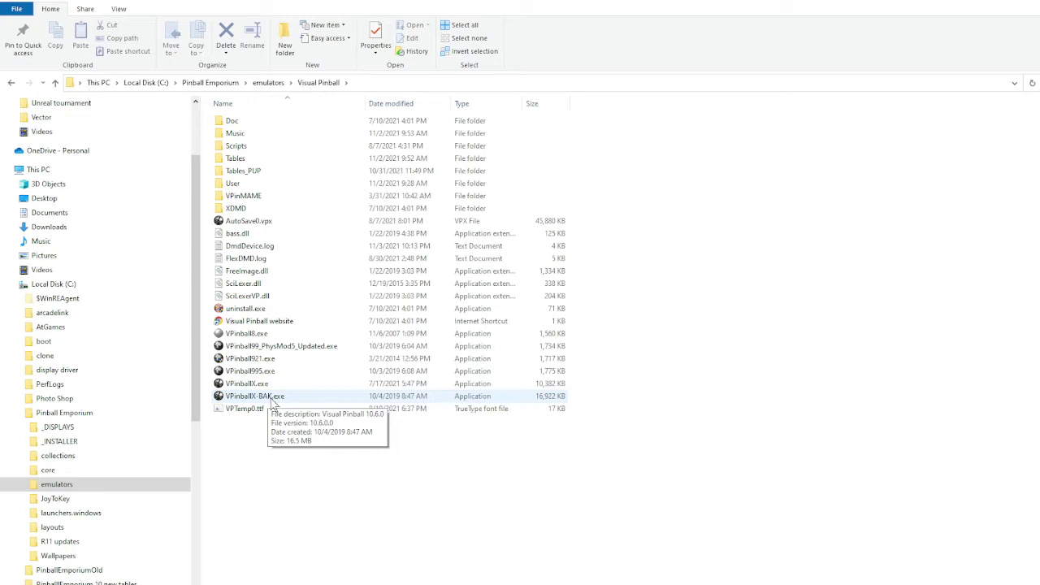
Launch VPinballX-BAK.exe, dismiss the table selection dialog, and move the program window higher on the screen
{"action": "double_click", "coordinate": [273, 398]}
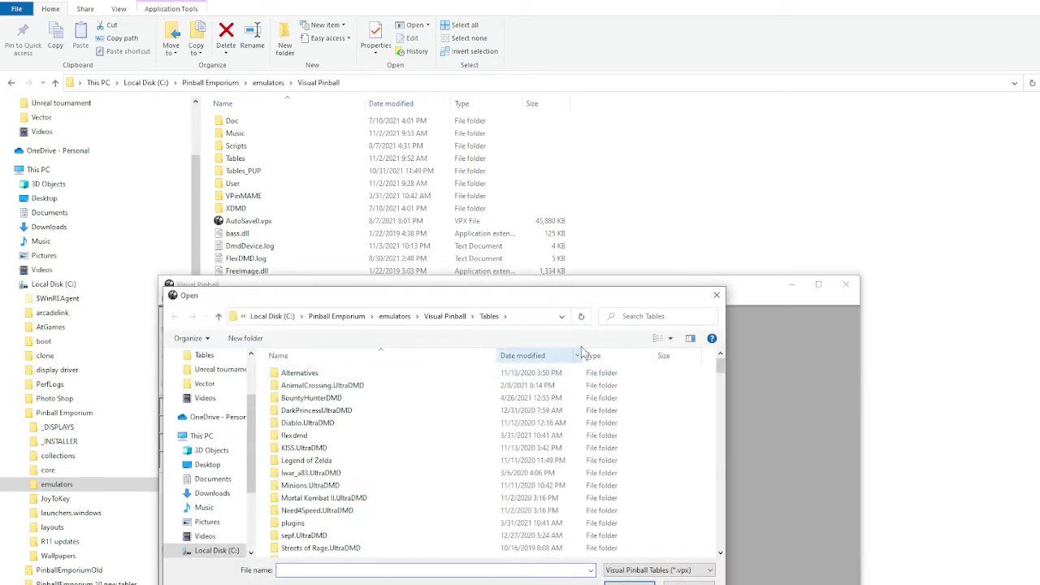
{"action": "left_click", "coordinate": [717, 294]}
{"action": "left_click_drag", "start_coordinate": [696, 295], "coordinate": [678, 81]}
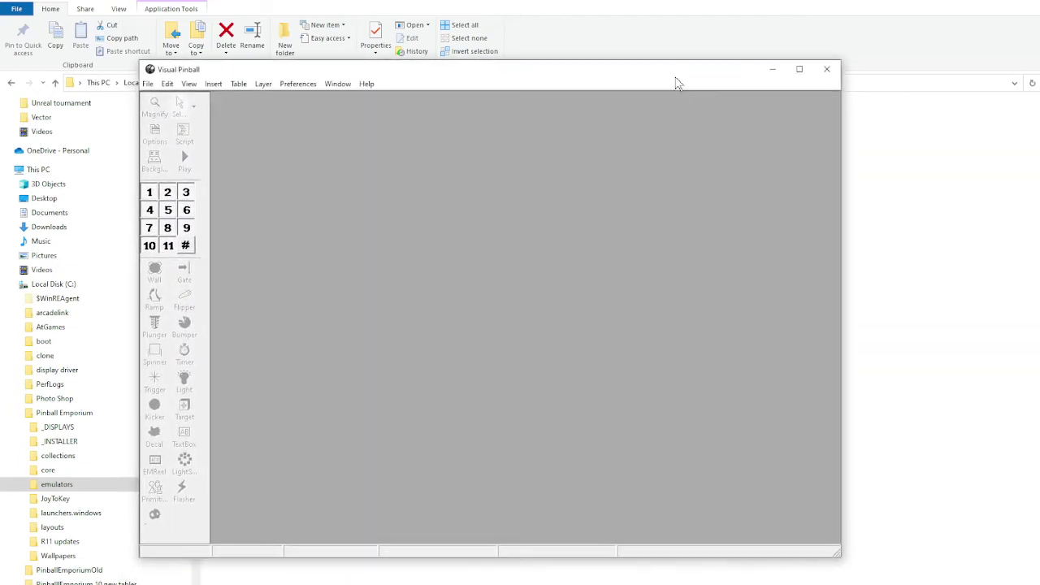
Check the version and revision in Visual Pinball's About information and close the program
{"action": "left_click", "coordinate": [365, 85]}
{"action": "left_click", "coordinate": [377, 99]}
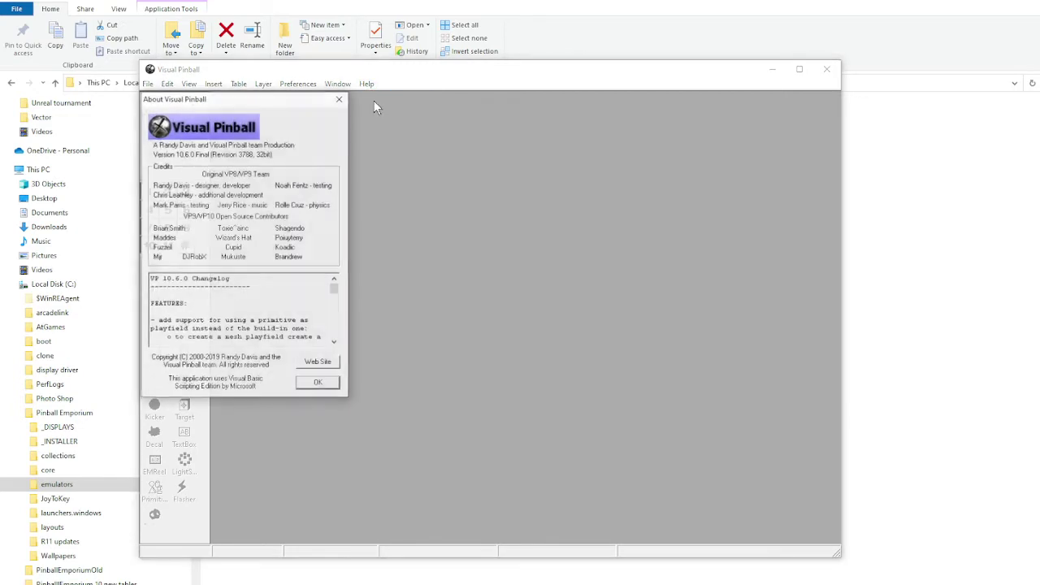
{"action": "left_click_drag", "start_coordinate": [298, 113], "coordinate": [582, 162]}
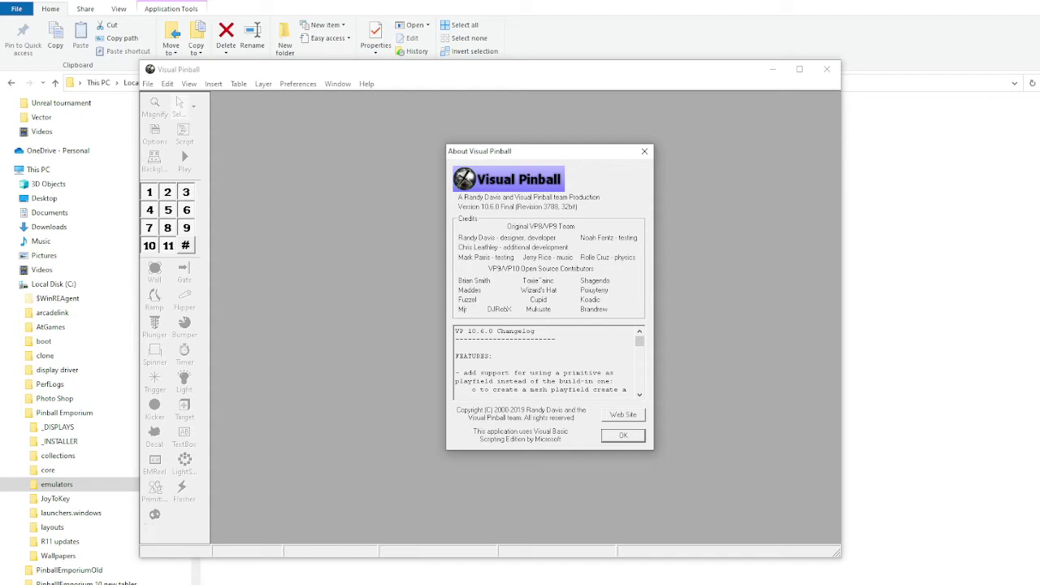
{"action": "left_click", "coordinate": [616, 435]}
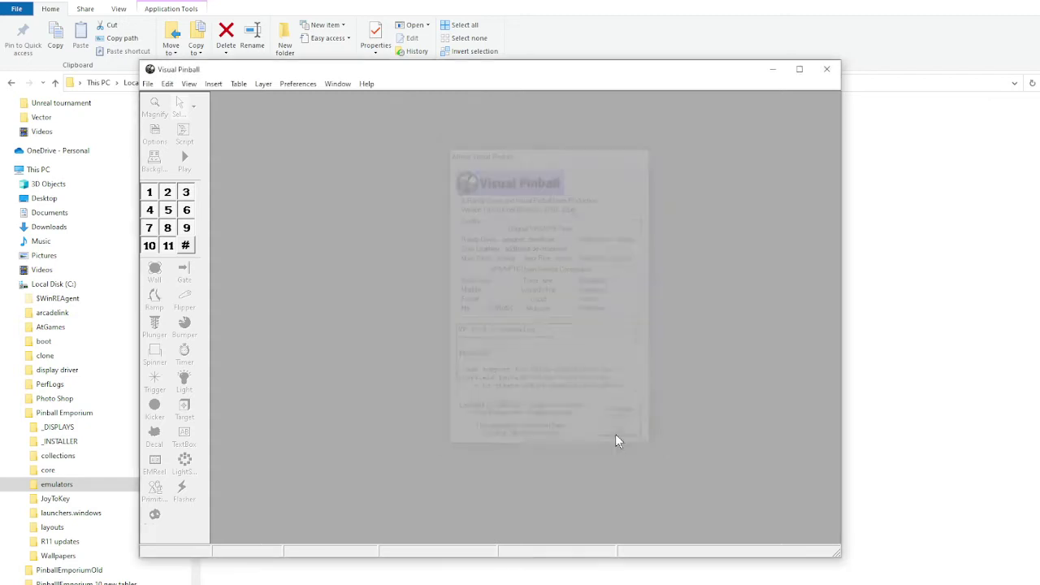
{"action": "left_click", "coordinate": [826, 69]}
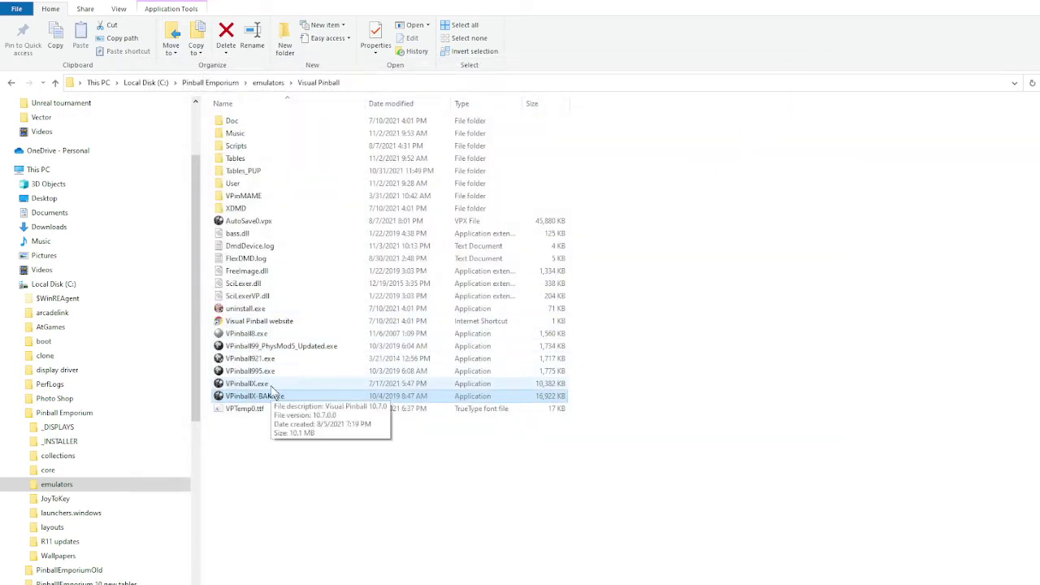
Launch VPinballX.exe without loading a table, check its version and revision in the About information, and close it
{"action": "left_click", "coordinate": [272, 387]}
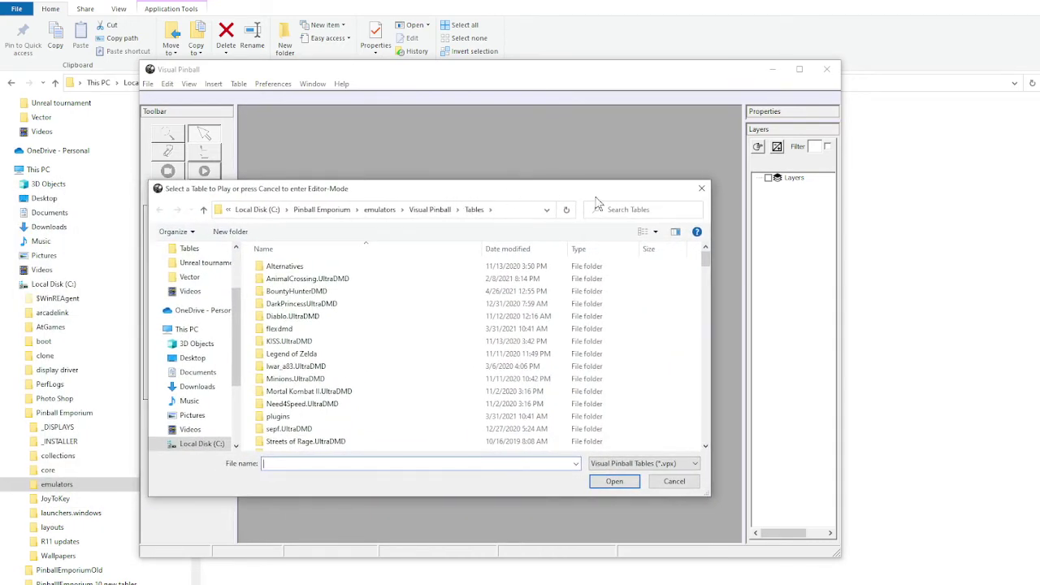
{"action": "left_click", "coordinate": [701, 190]}
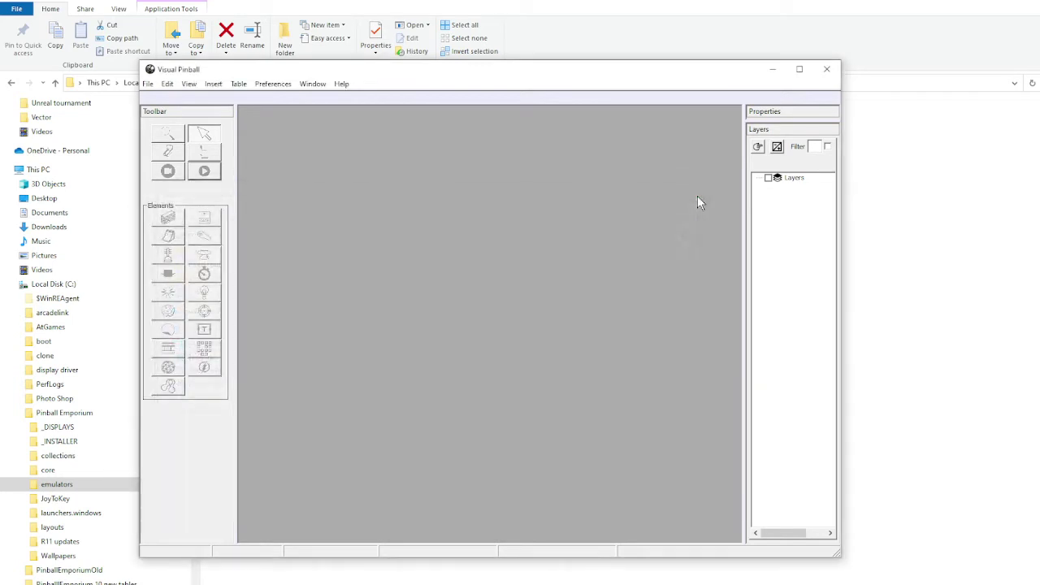
{"action": "left_click", "coordinate": [341, 84]}
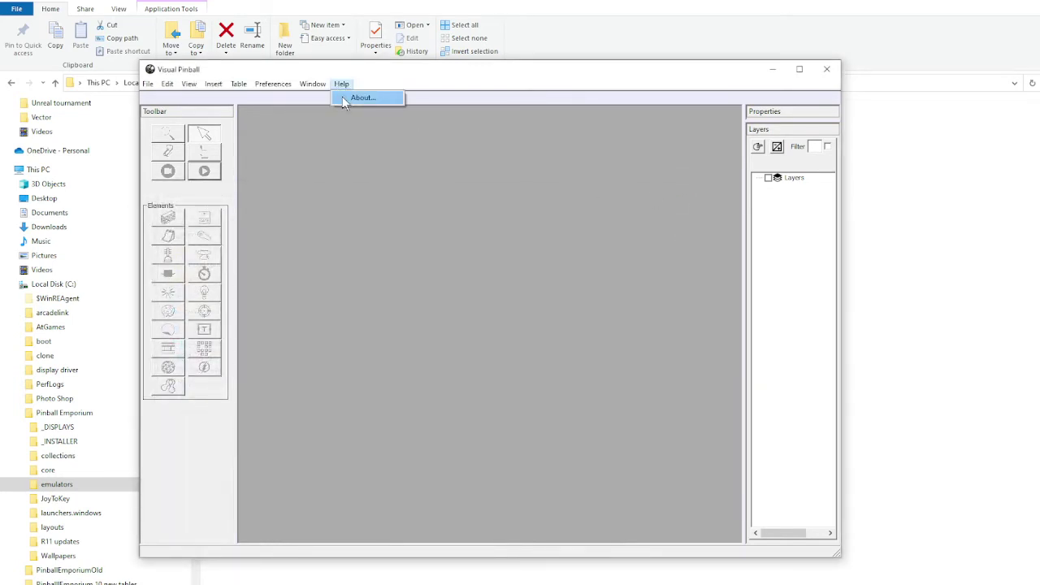
{"action": "left_click", "coordinate": [342, 97]}
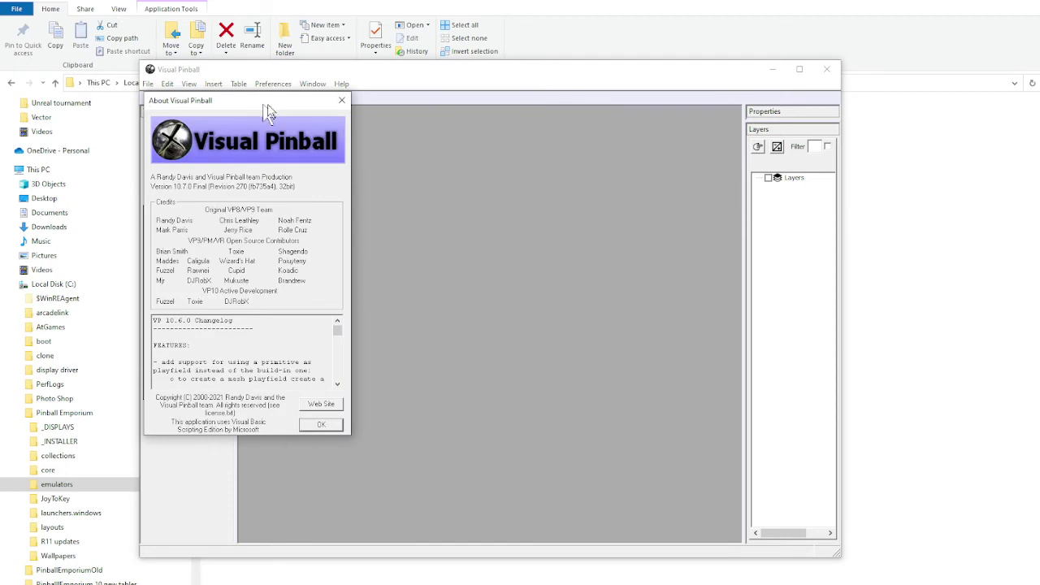
{"action": "left_click_drag", "start_coordinate": [268, 112], "coordinate": [545, 141]}
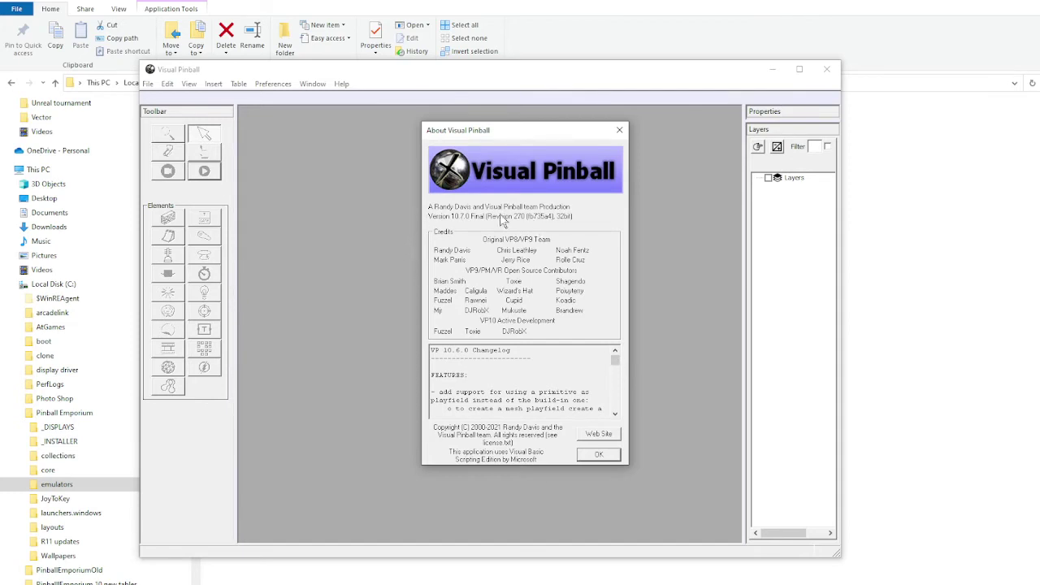
{"action": "left_click", "coordinate": [599, 455]}
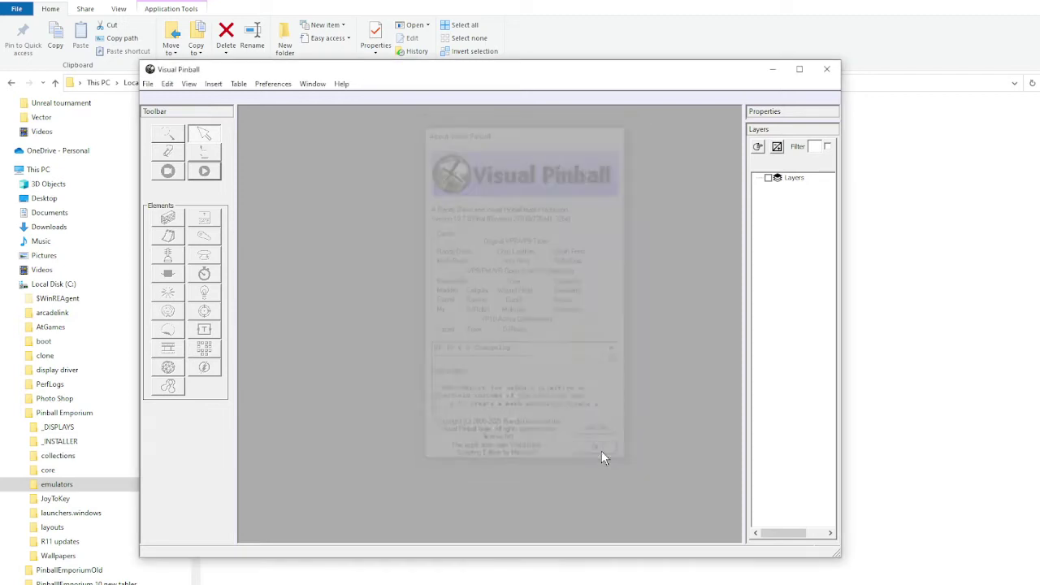
{"action": "left_click", "coordinate": [827, 69]}
Reopen VPinballX-BAK.exe without loading a table, examine its About information for the version, and close it
{"action": "left_click", "coordinate": [365, 384]}
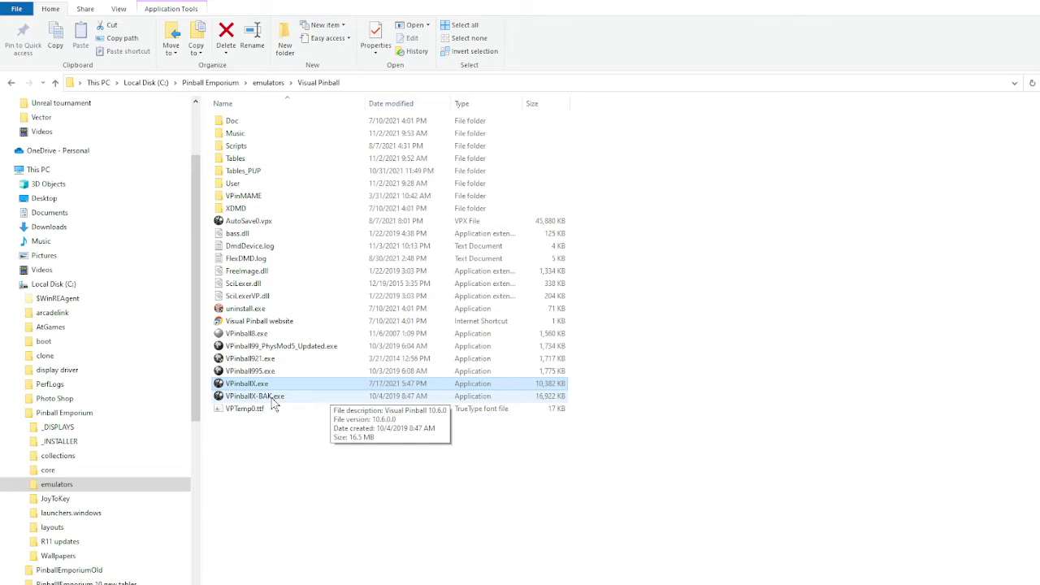
{"action": "double_click", "coordinate": [274, 398]}
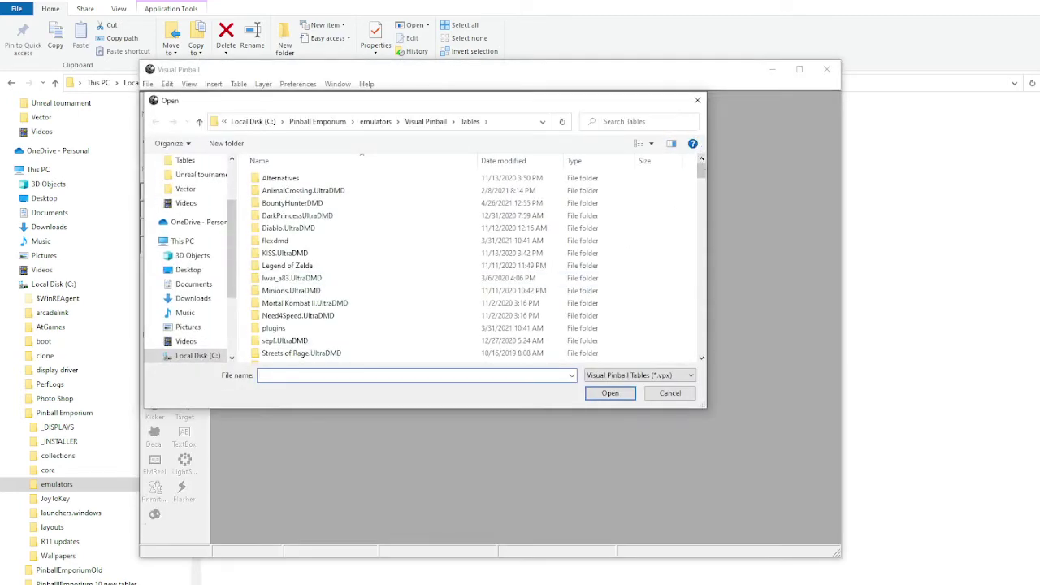
{"action": "left_click", "coordinate": [698, 101]}
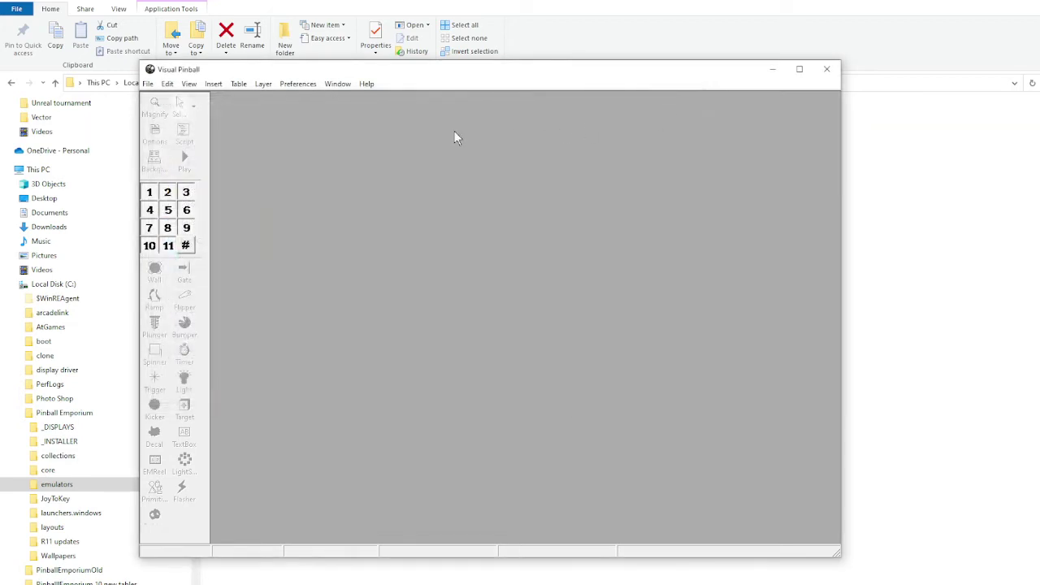
{"action": "left_click", "coordinate": [366, 84]}
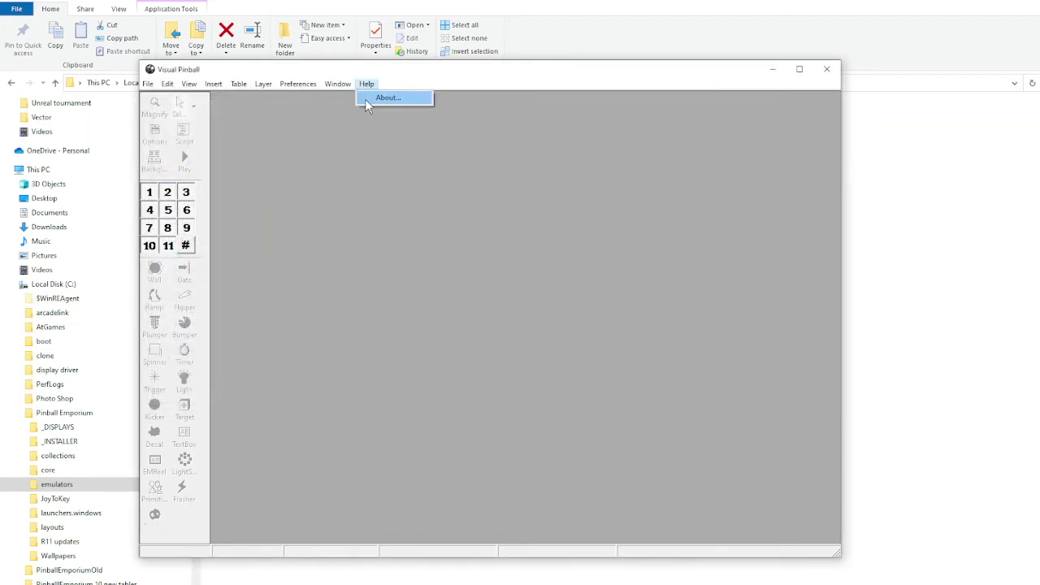
{"action": "left_click", "coordinate": [370, 96]}
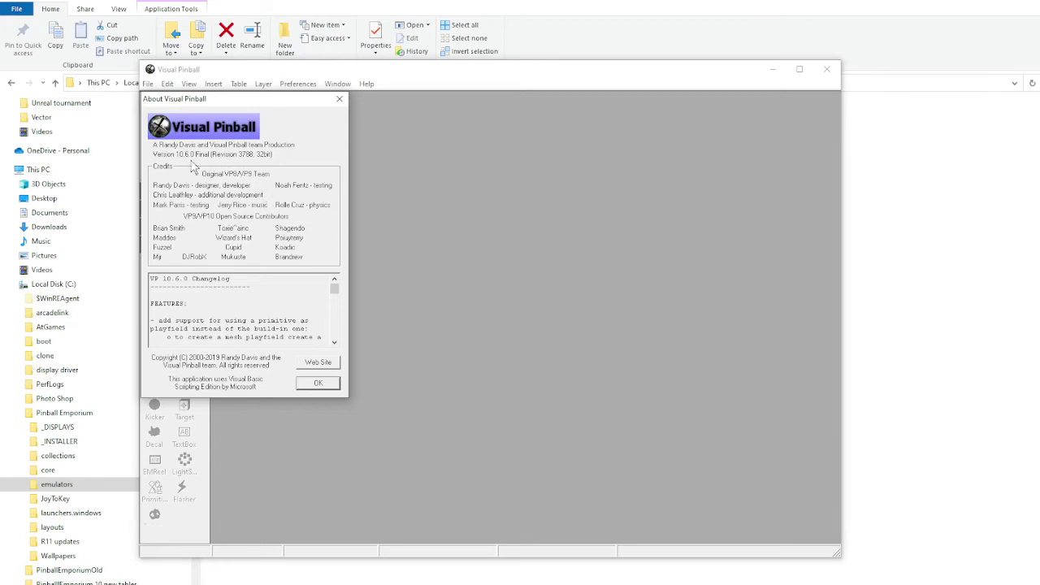
{"action": "left_click_drag", "start_coordinate": [229, 104], "coordinate": [481, 154]}
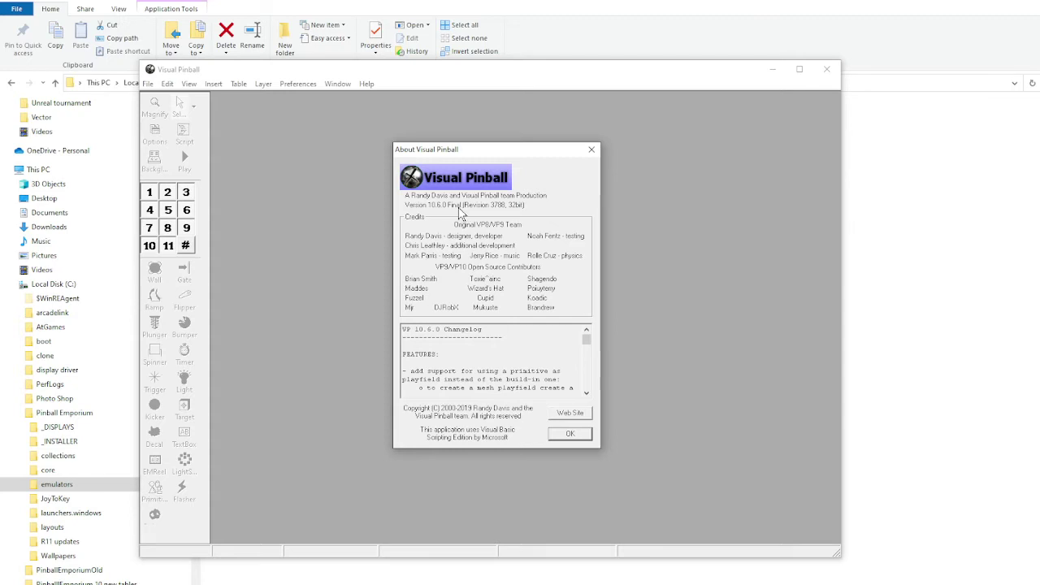
{"action": "left_click", "coordinate": [582, 434]}
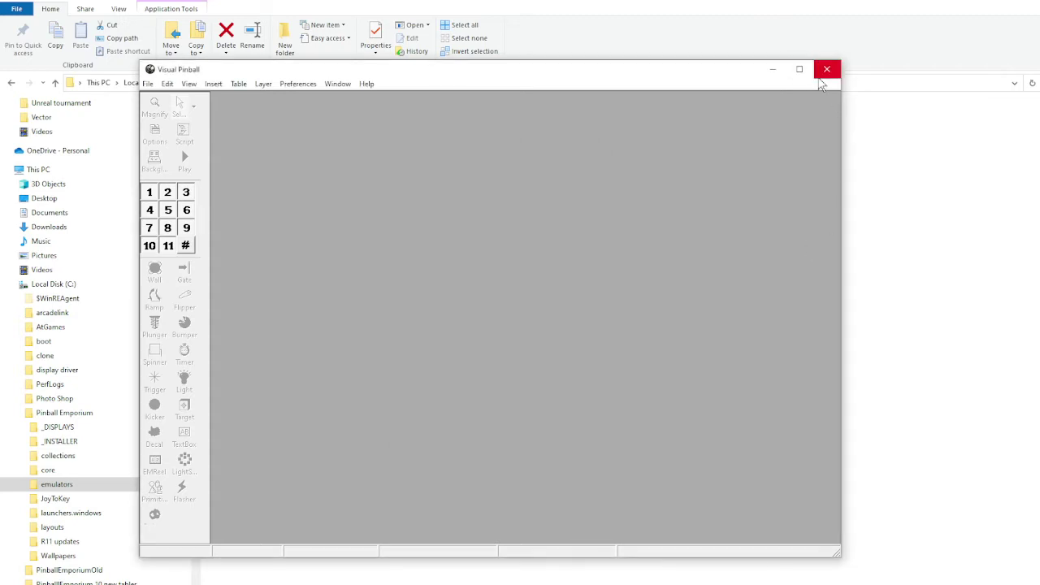
{"action": "left_click", "coordinate": [827, 69]}
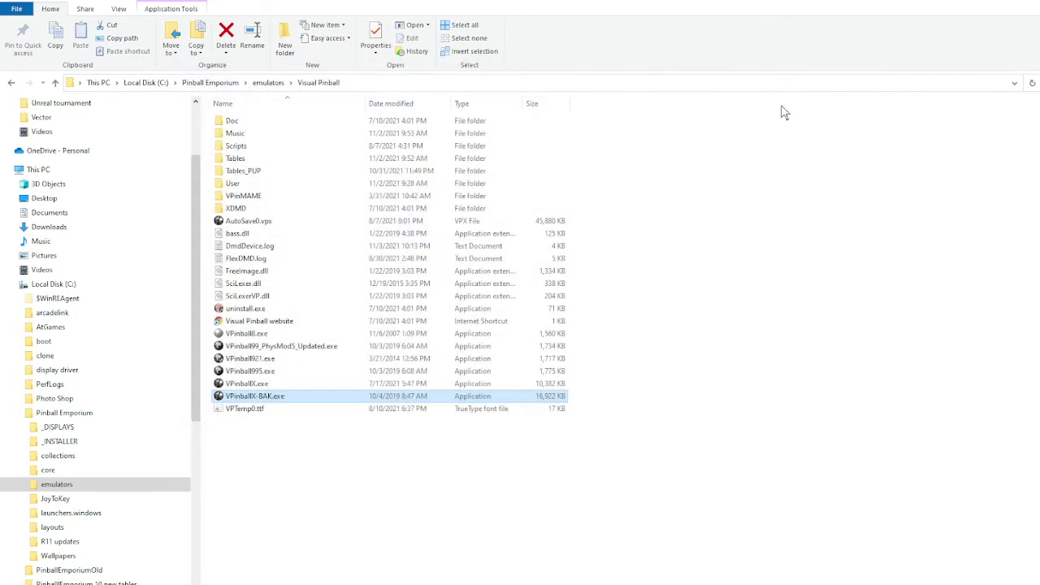
Check the file details of VPinballX.exe and compare them with the version in VPinballX-BAK.exe's About information, closing the backup program
{"action": "left_click", "coordinate": [264, 385]}
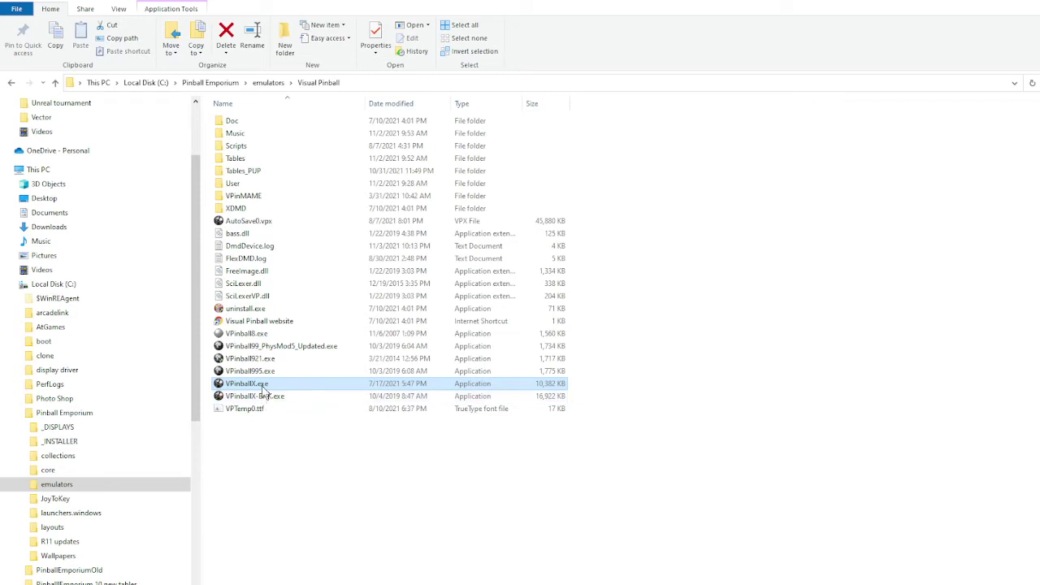
{"action": "mouse_move", "coordinate": [263, 392]}
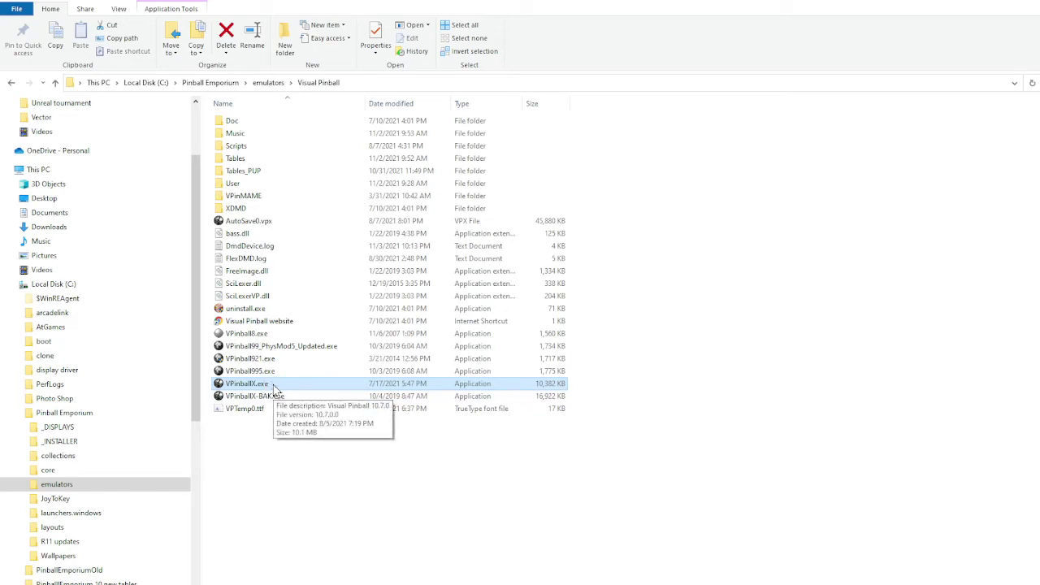
{"action": "left_click", "coordinate": [279, 399]}
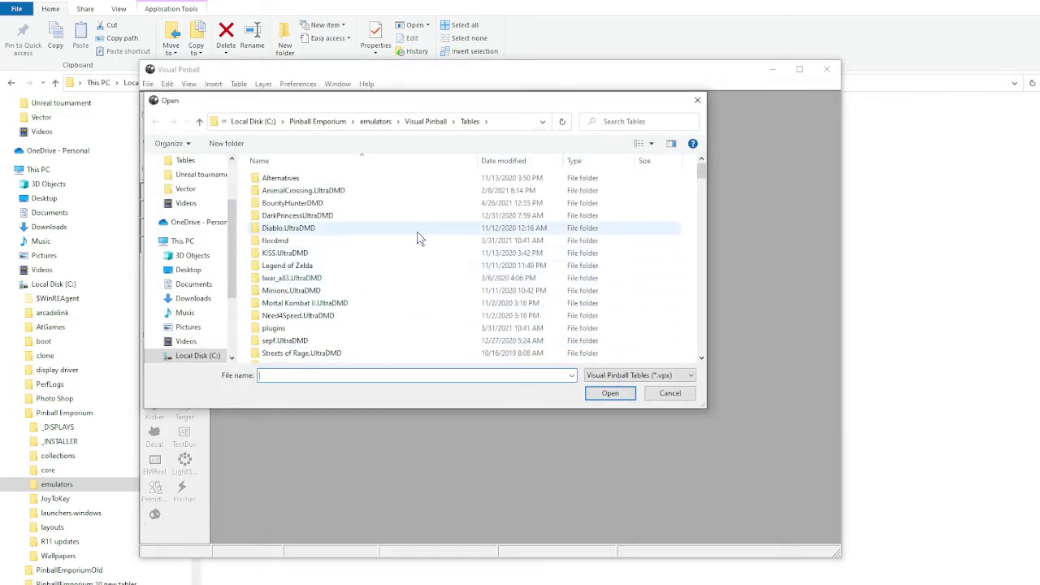
{"action": "left_click", "coordinate": [697, 100]}
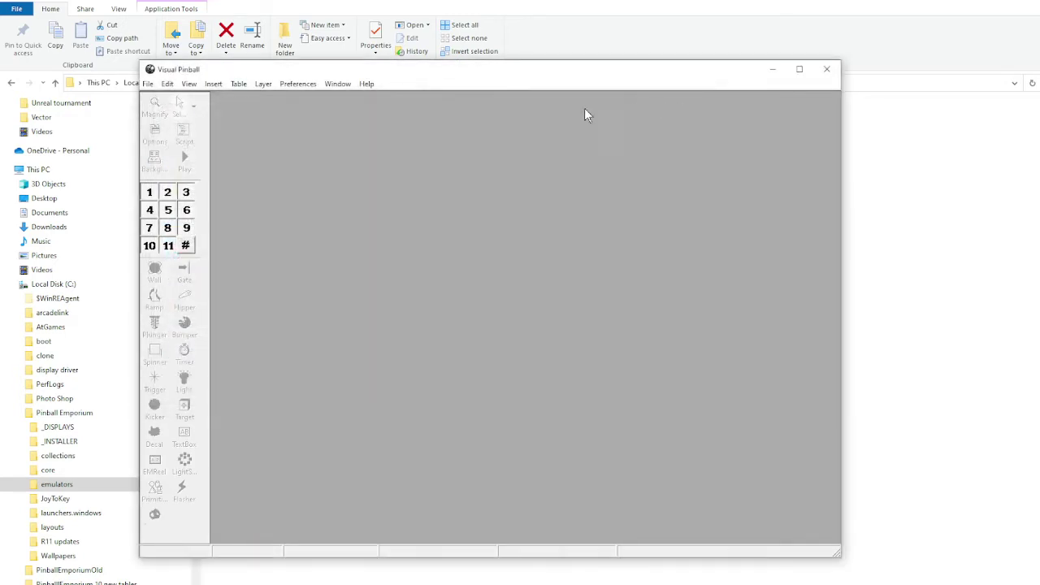
{"action": "left_click", "coordinate": [366, 83]}
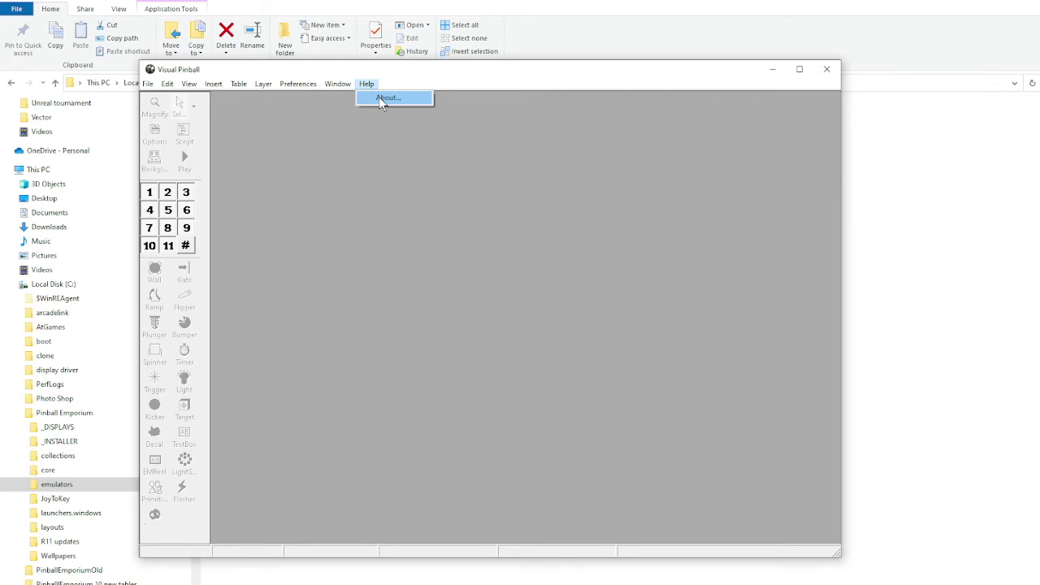
{"action": "left_click", "coordinate": [379, 97]}
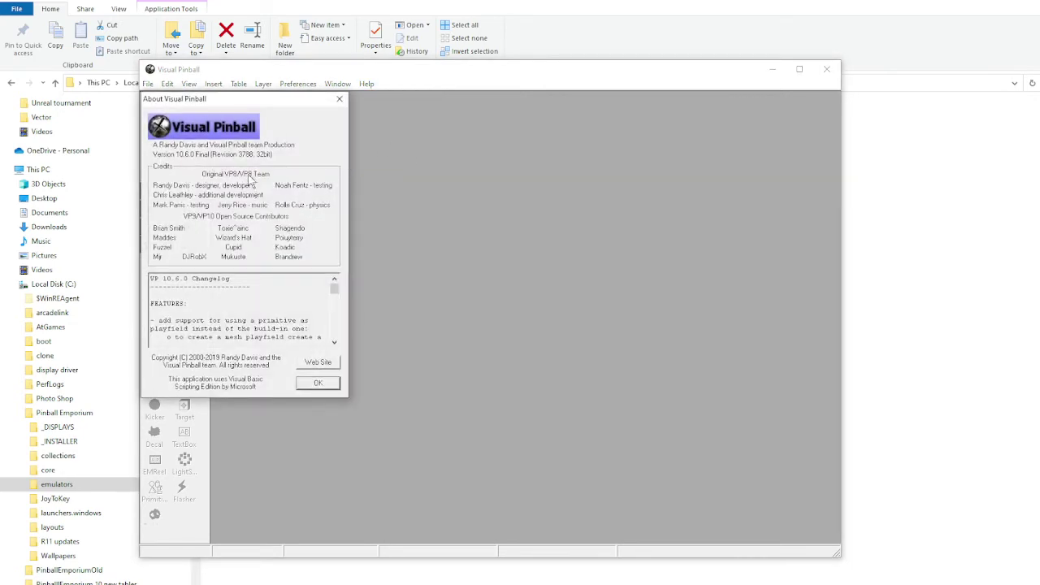
{"action": "left_click", "coordinate": [319, 384]}
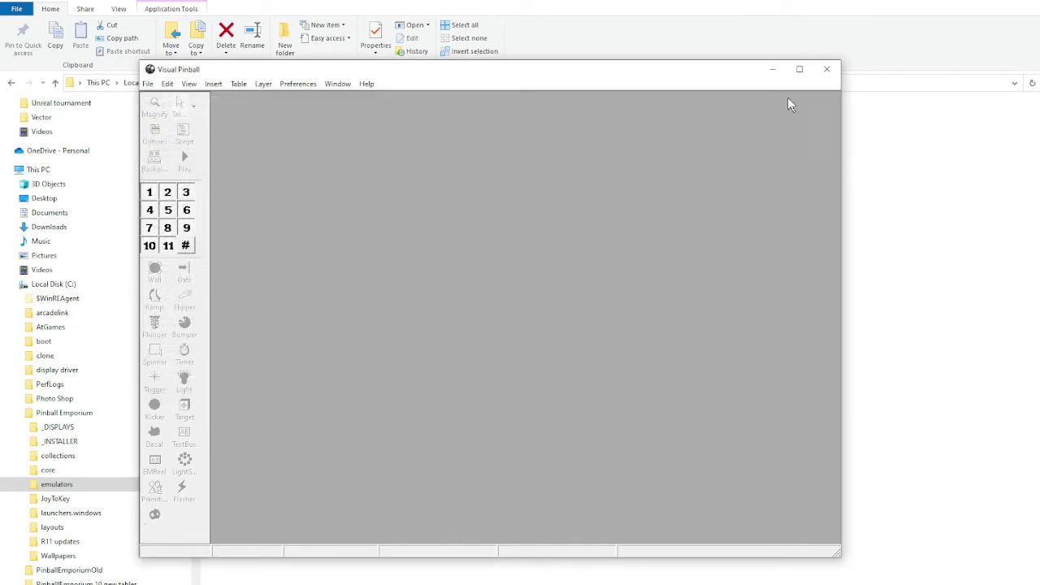
{"action": "left_click", "coordinate": [826, 71]}
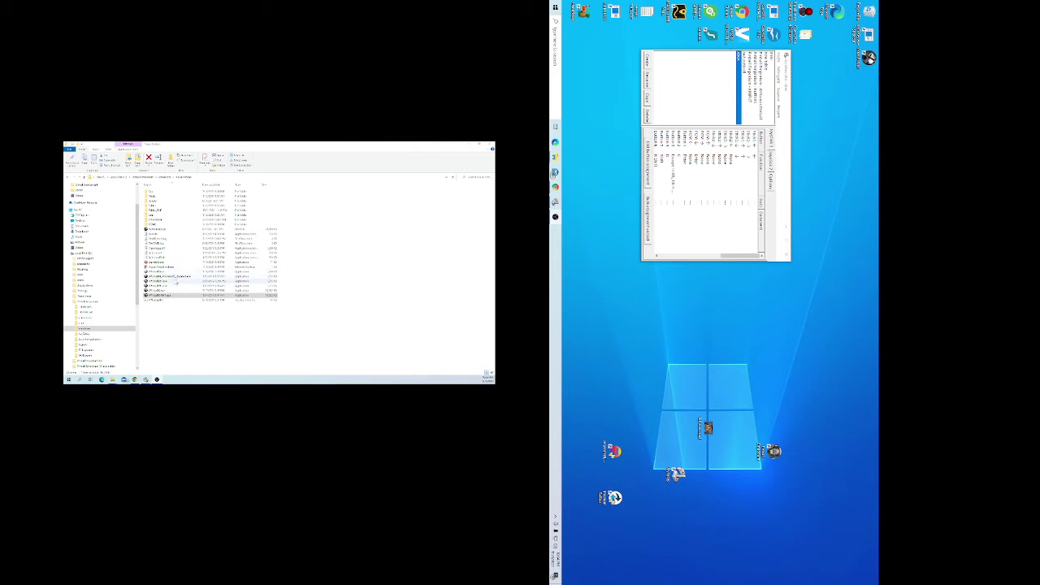
Launch VPinballX.exe from the Visual Pinball folder
{"action": "left_click", "coordinate": [158, 294]}
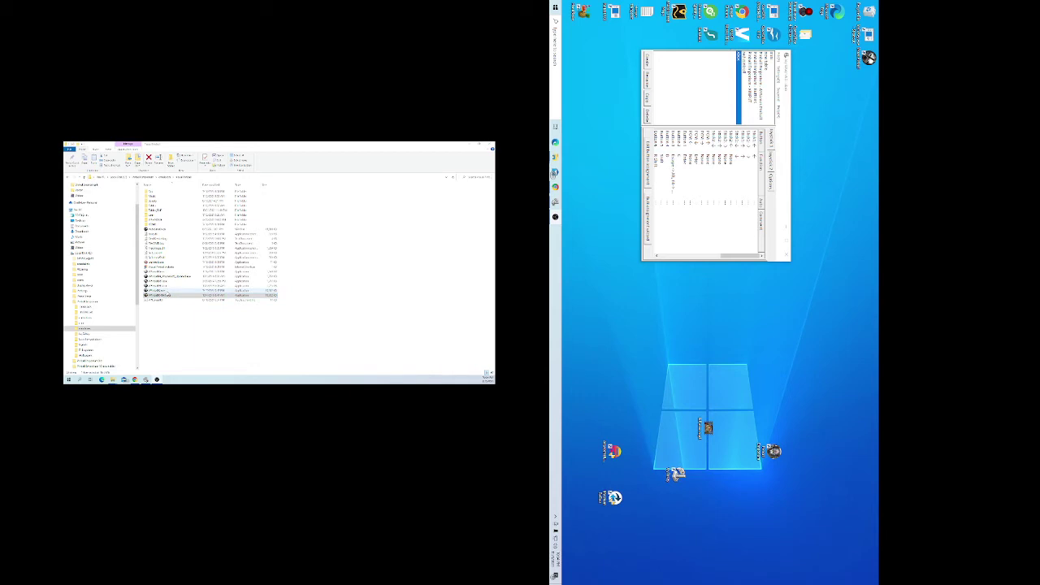
{"action": "left_click", "coordinate": [159, 289]}
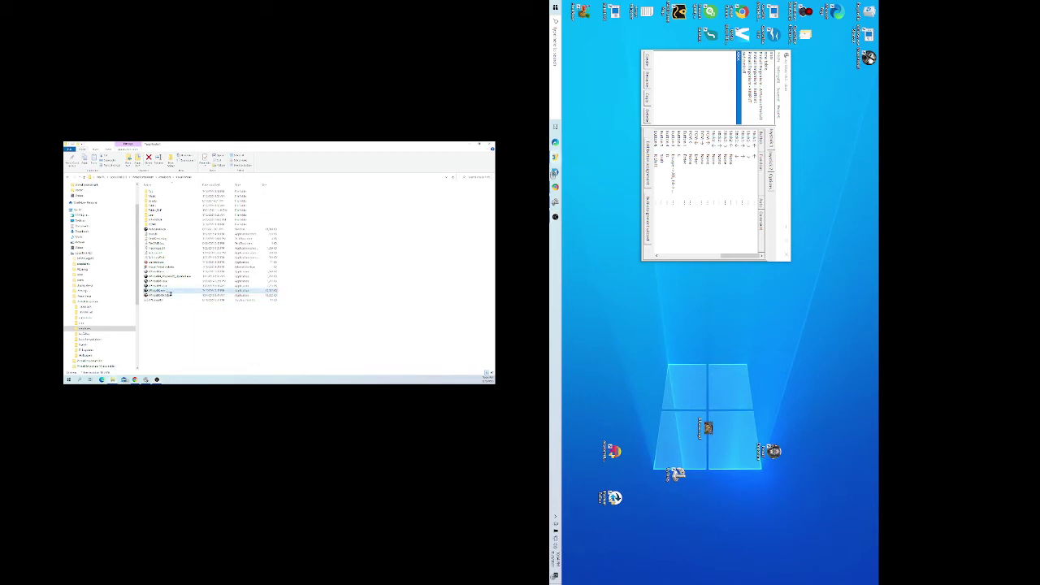
{"action": "double_click", "coordinate": [169, 291]}
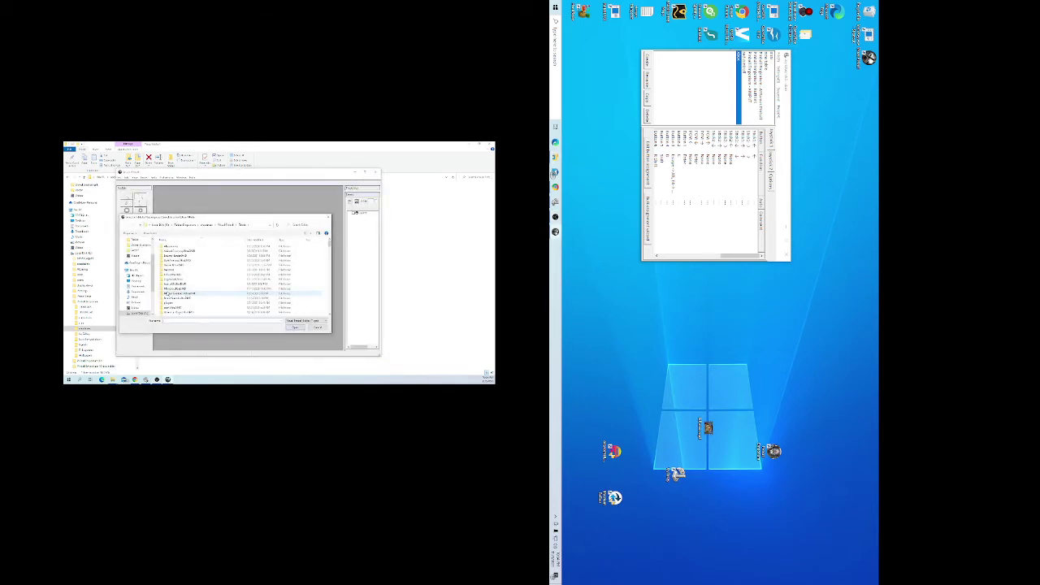
{"action": "double_click", "coordinate": [179, 290]}
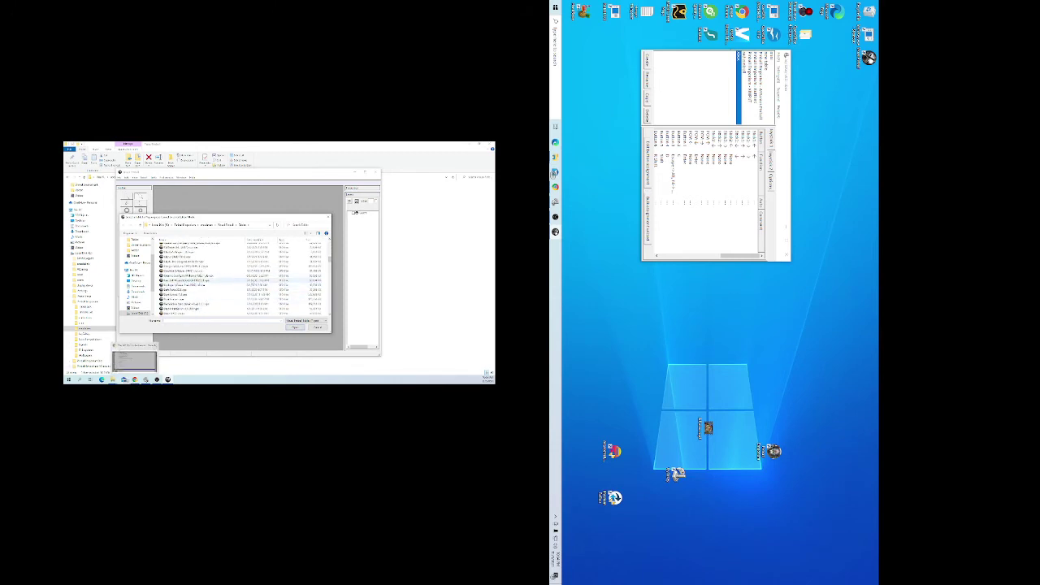
{"action": "scroll", "coordinate": [252, 281], "scroll_direction": "down", "scroll_amount": 5}
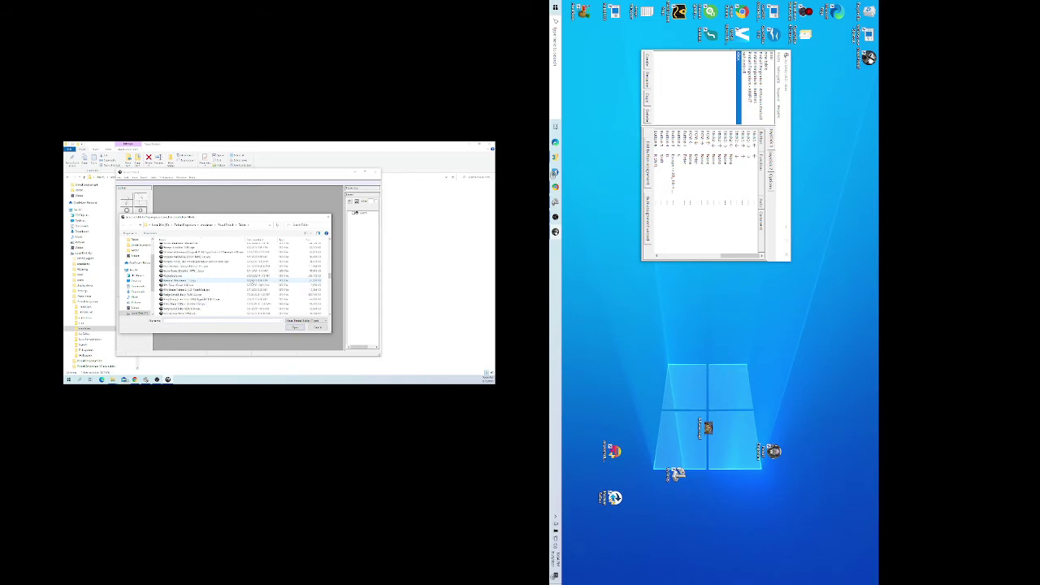
{"action": "scroll", "coordinate": [244, 281], "scroll_direction": "down", "scroll_amount": 5}
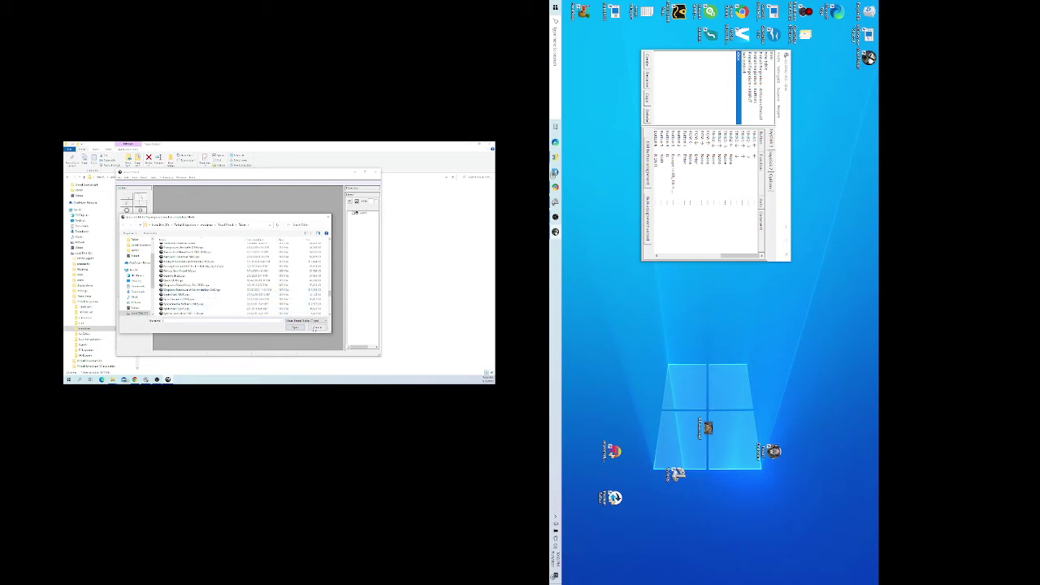
{"action": "left_click", "coordinate": [315, 328]}
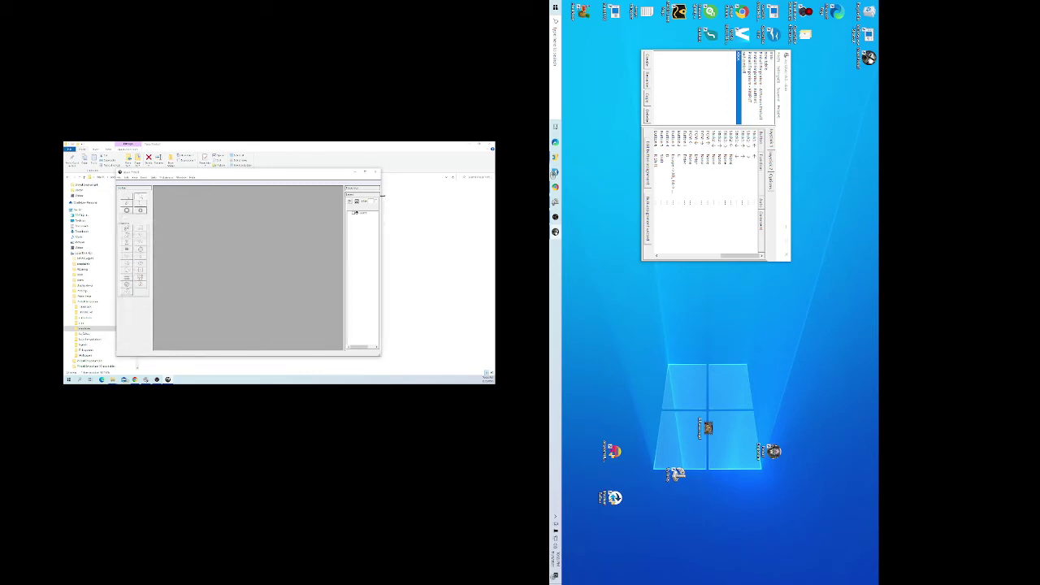
{"action": "left_click", "coordinate": [375, 172]}
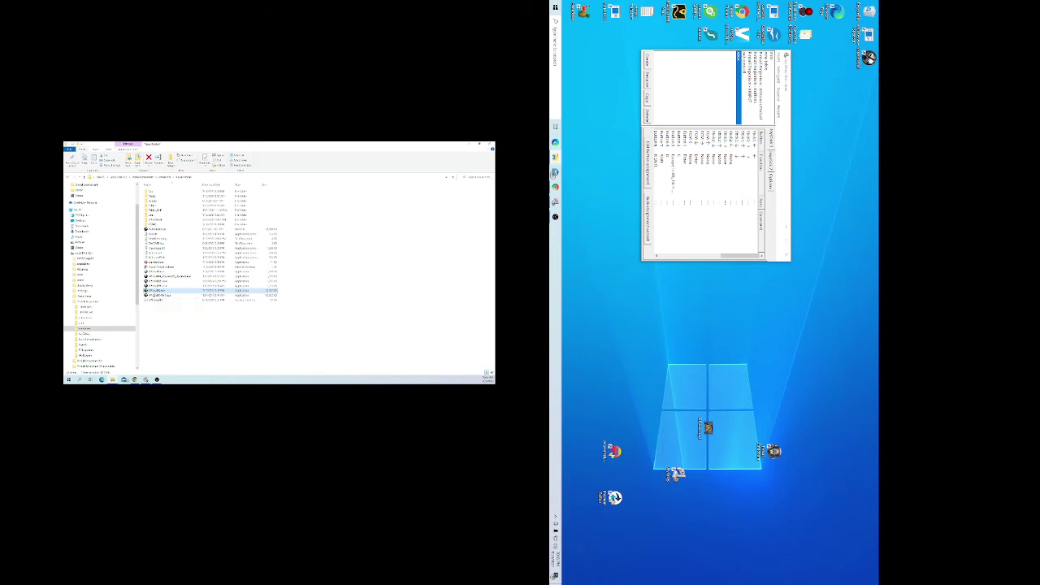
Launch VPinballX.exe, load and run the Simpsons Pinball Party table, and quit and close it once it has started
{"action": "double_click", "coordinate": [155, 291]}
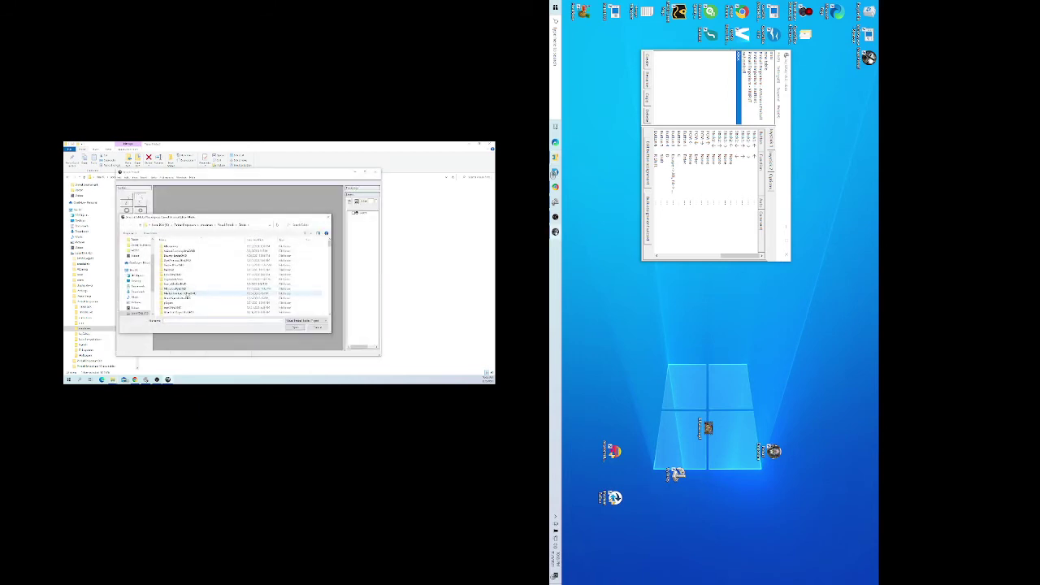
{"action": "scroll", "coordinate": [187, 294], "scroll_direction": "down", "scroll_amount": 5}
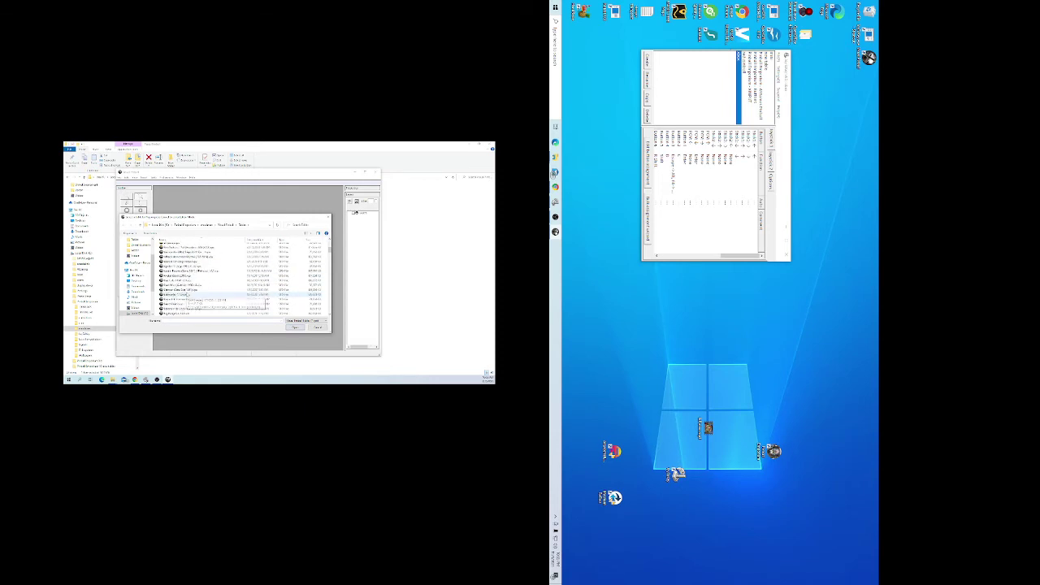
{"action": "scroll", "coordinate": [185, 295], "scroll_direction": "down", "scroll_amount": 4}
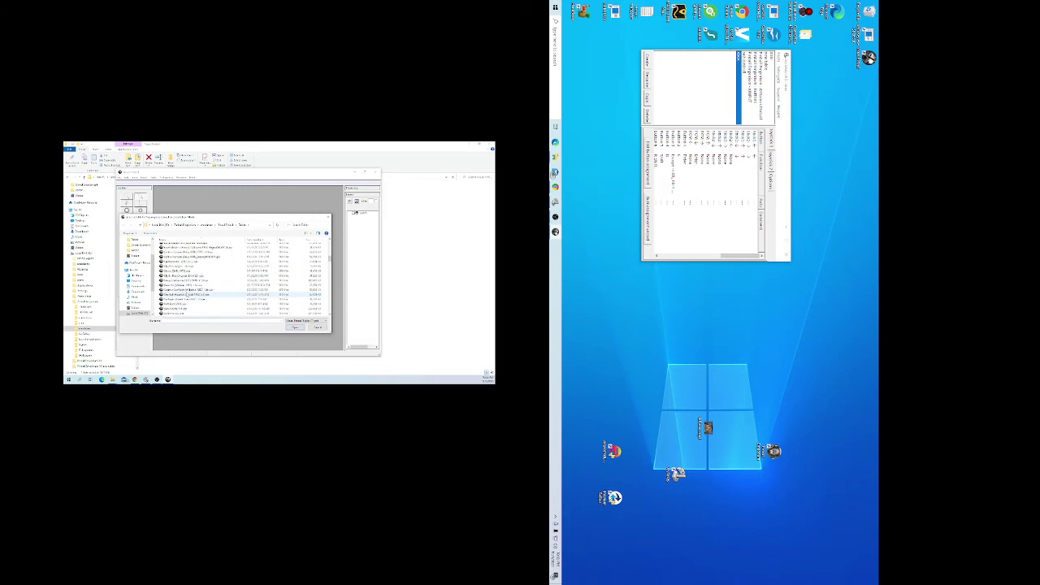
{"action": "scroll", "coordinate": [187, 294], "scroll_direction": "down", "scroll_amount": 2}
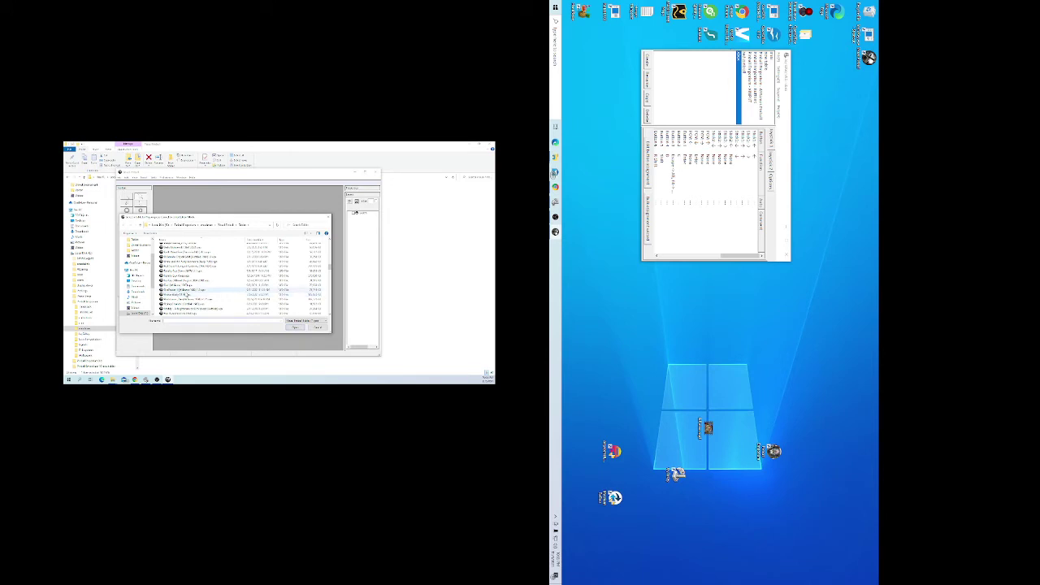
{"action": "scroll", "coordinate": [188, 295], "scroll_direction": "down", "scroll_amount": 5}
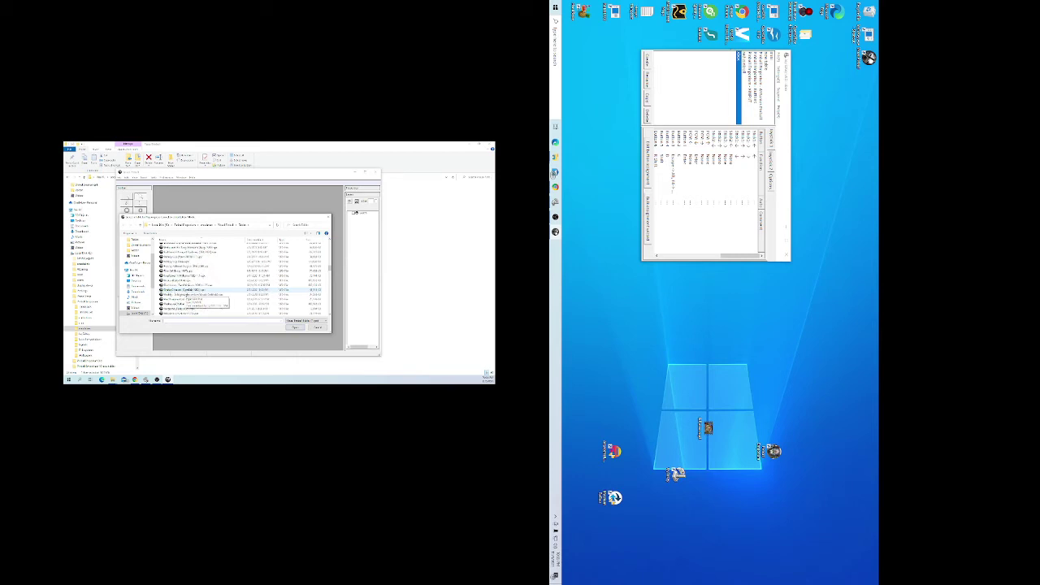
{"action": "scroll", "coordinate": [188, 294], "scroll_direction": "down", "scroll_amount": 6}
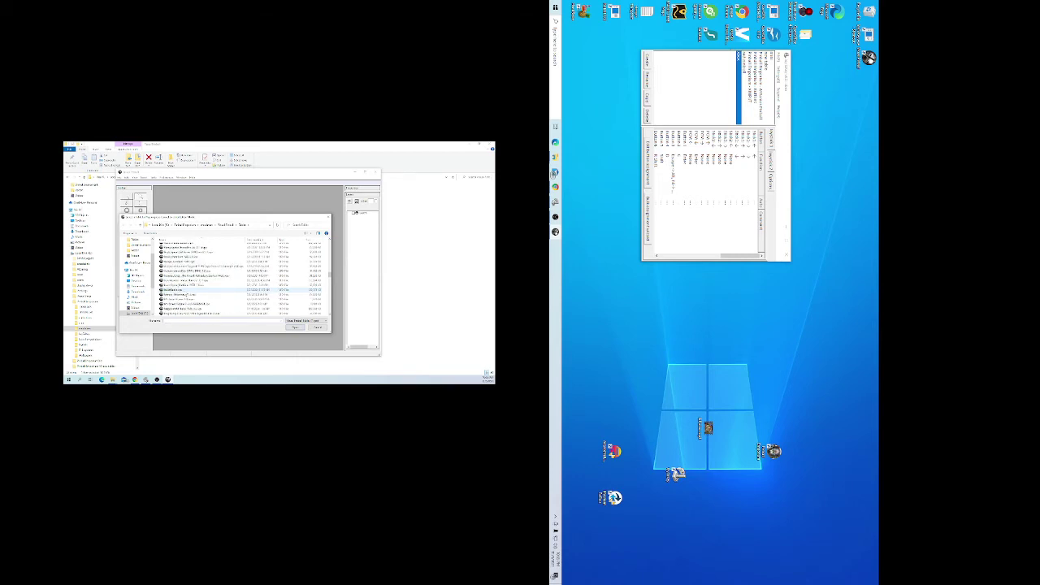
{"action": "scroll", "coordinate": [188, 295], "scroll_direction": "down", "scroll_amount": 5}
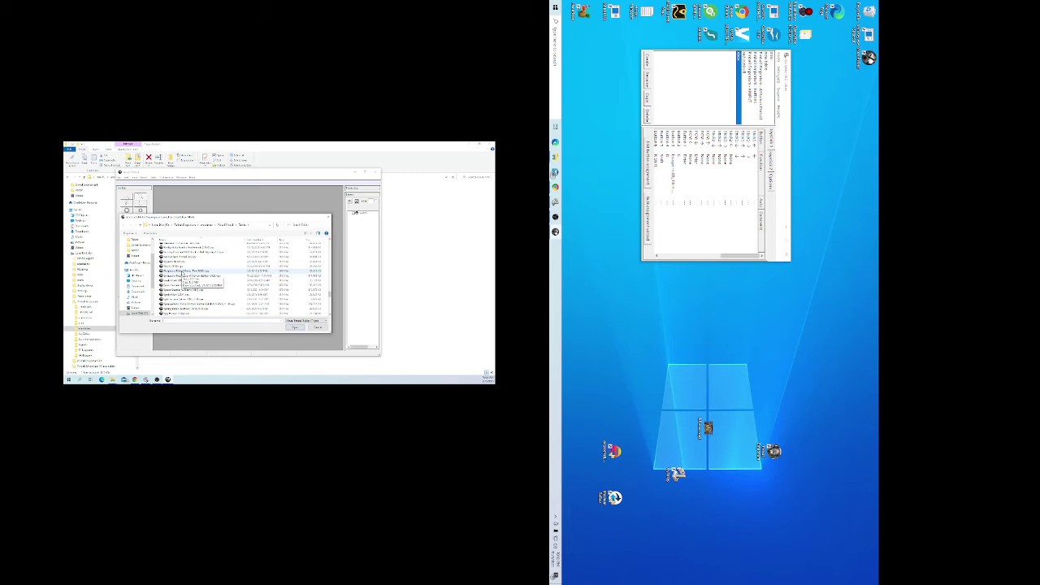
{"action": "double_click", "coordinate": [183, 272]}
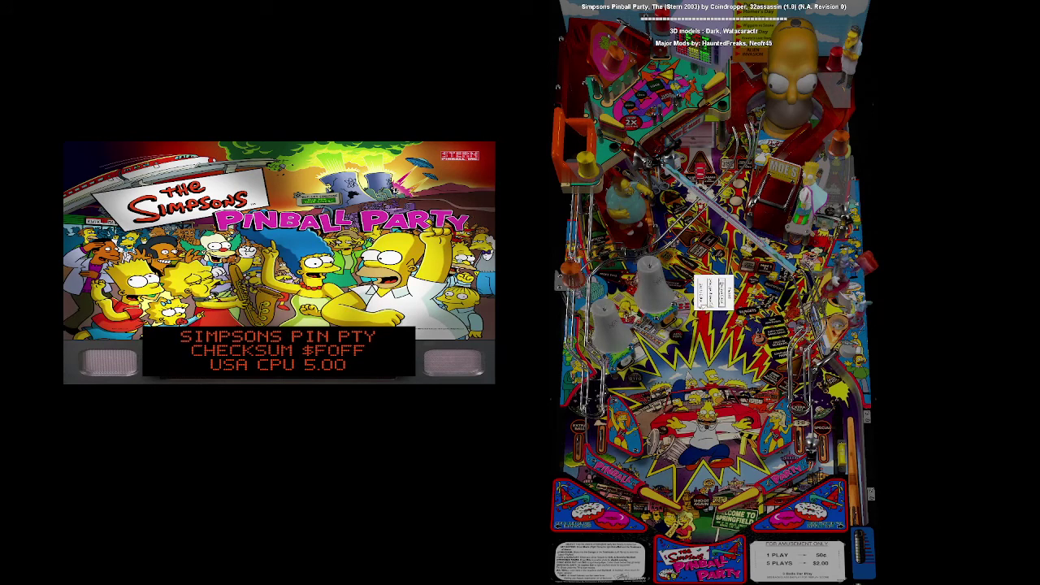
{"action": "key", "text": "Escape"}
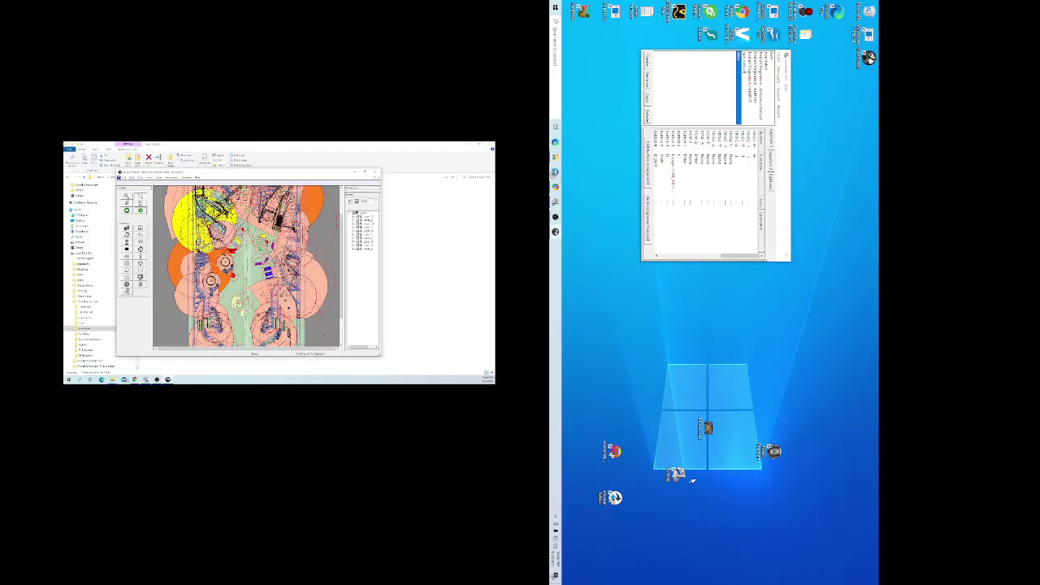
{"action": "key", "text": "ctrl+w"}
Open the Simpsons Treehouse of Horror table from the Tables folder and run it
{"action": "key", "text": "ctrl+o"}
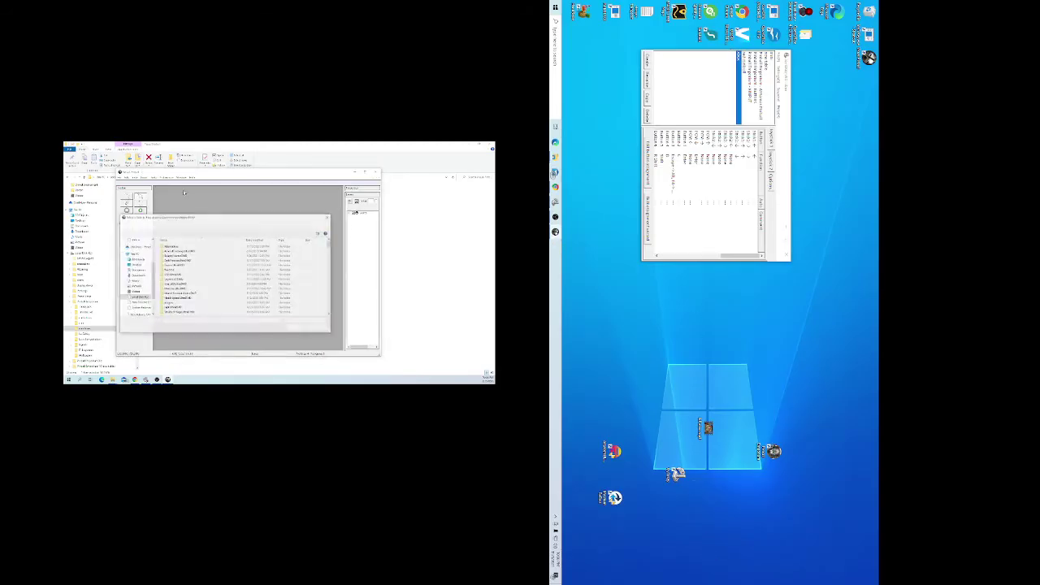
{"action": "scroll", "coordinate": [202, 279], "scroll_direction": "down", "scroll_amount": 5}
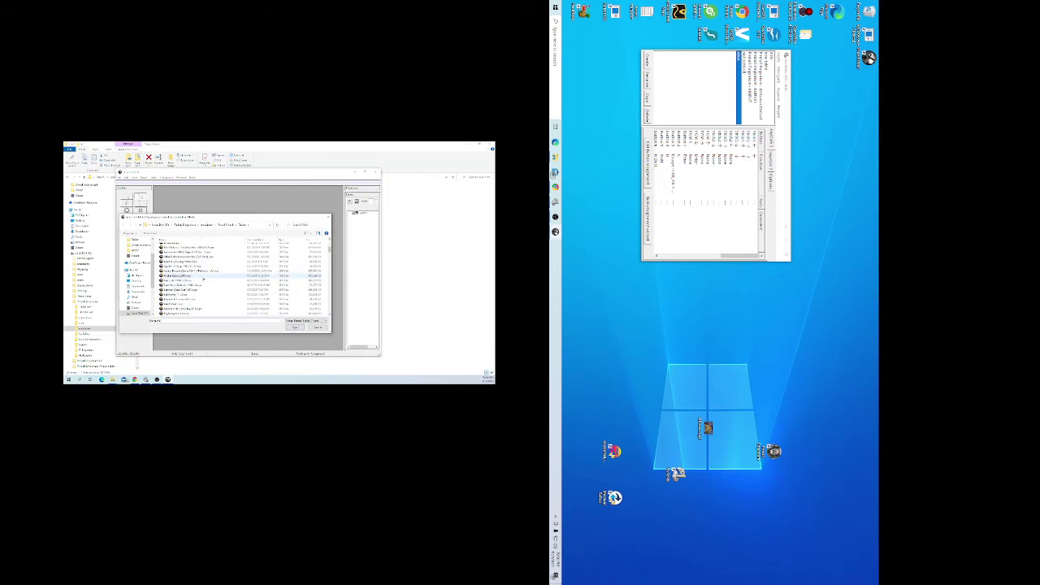
{"action": "scroll", "coordinate": [202, 279], "scroll_direction": "down", "scroll_amount": 5}
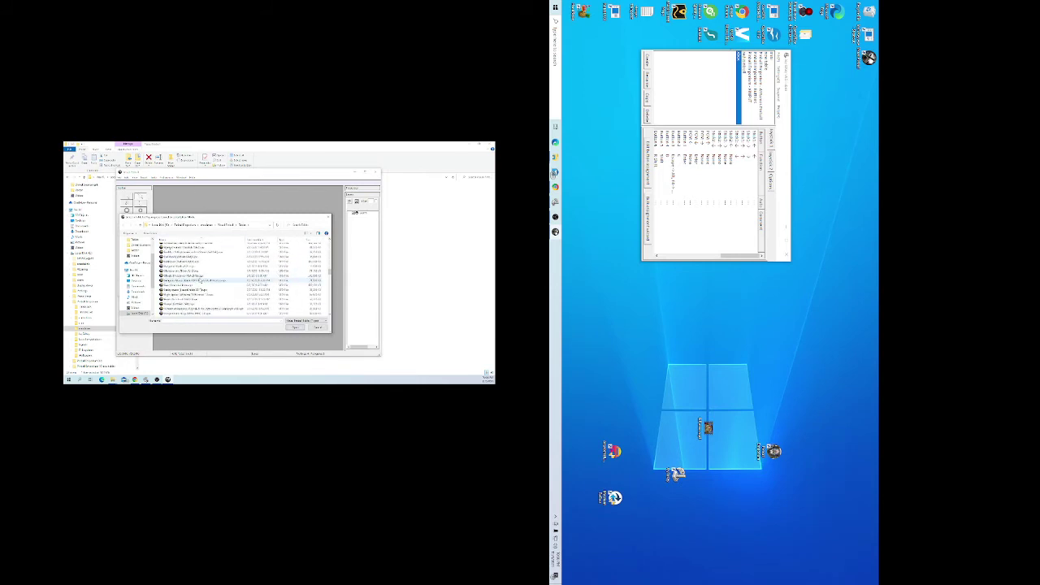
{"action": "scroll", "coordinate": [199, 280], "scroll_direction": "down", "scroll_amount": 5}
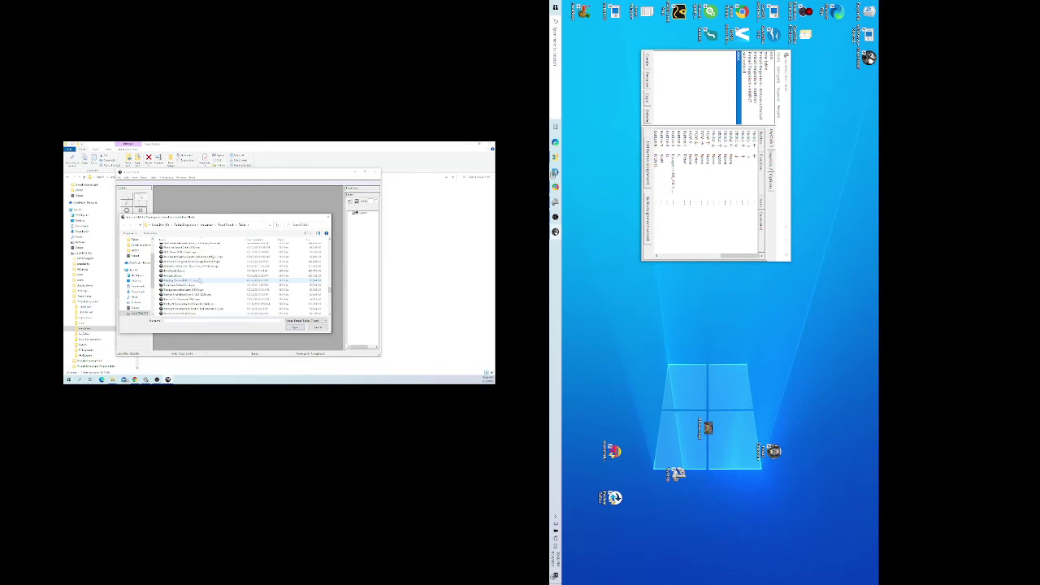
{"action": "scroll", "coordinate": [199, 279], "scroll_direction": "down", "scroll_amount": 5}
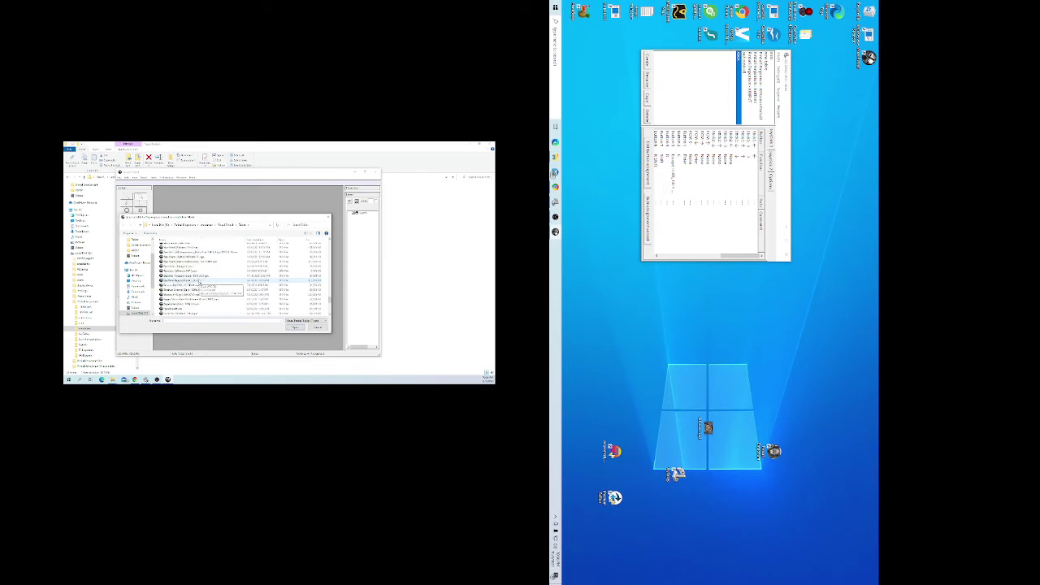
{"action": "scroll", "coordinate": [199, 279], "scroll_direction": "down", "scroll_amount": 3}
{"action": "scroll", "coordinate": [198, 280], "scroll_direction": "down", "scroll_amount": 3}
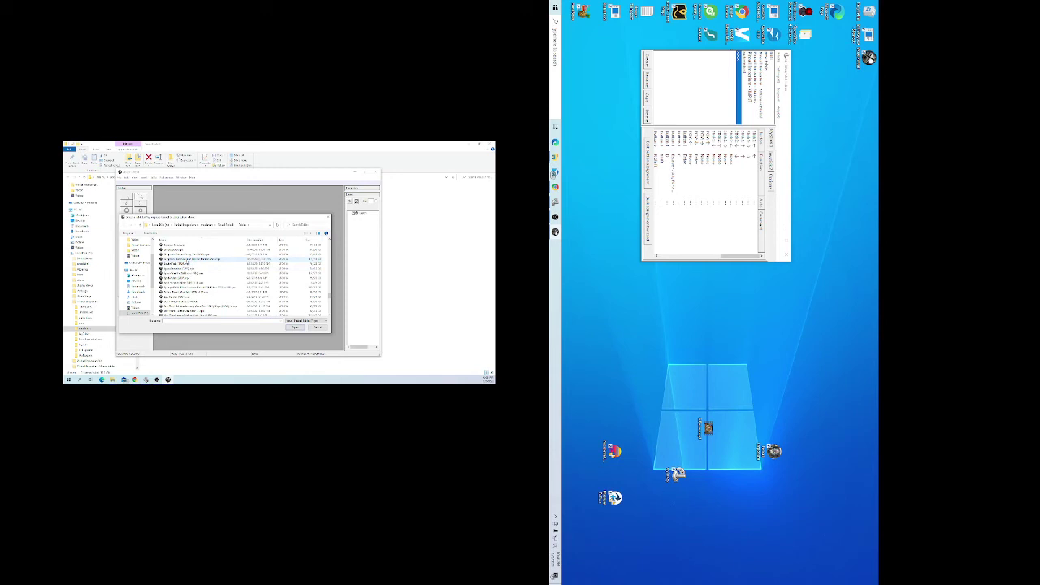
{"action": "double_click", "coordinate": [186, 259]}
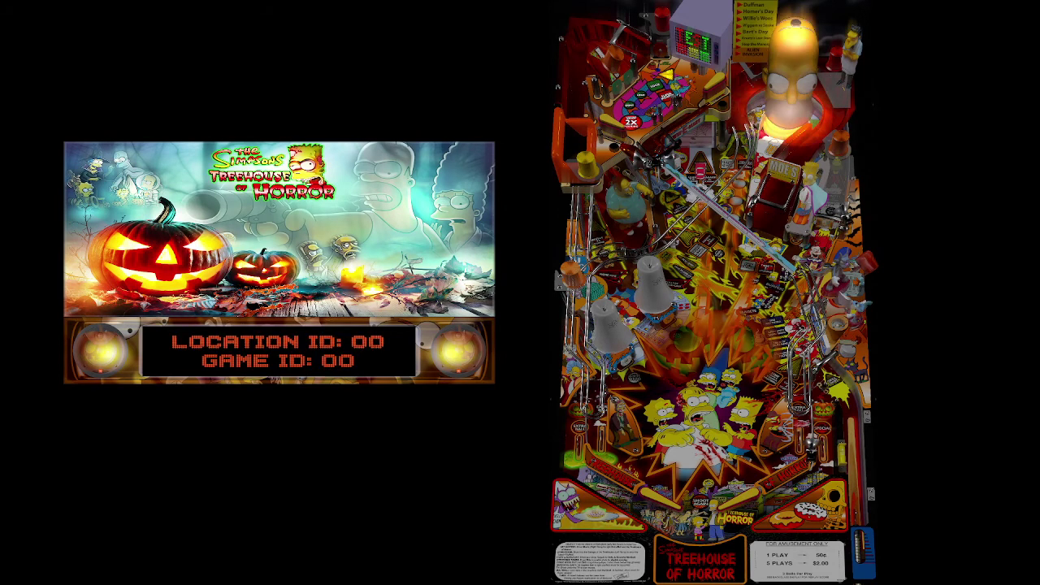
Add two coins to the Treehouse of Horror table, start a one-player game, and quit the table without loading another
{"action": "key", "text": "5"}
{"action": "key", "text": "5"}
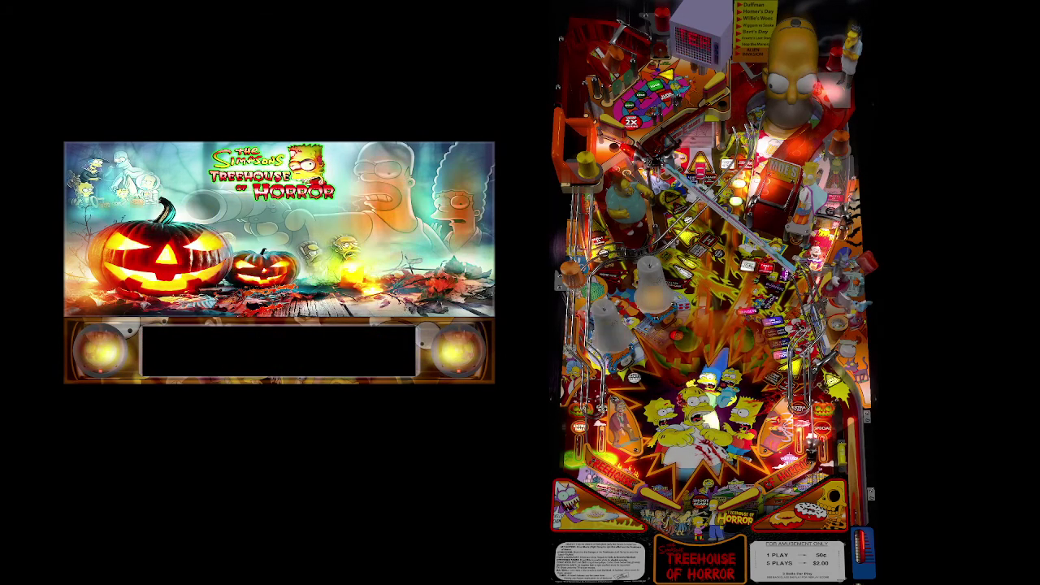
{"action": "key", "text": "1"}
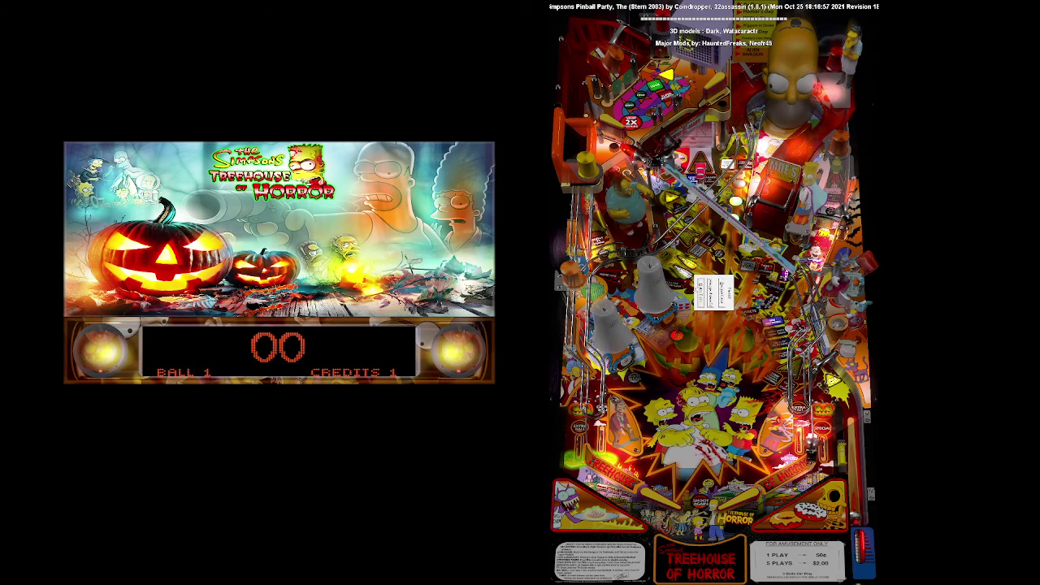
{"action": "key", "text": "q"}
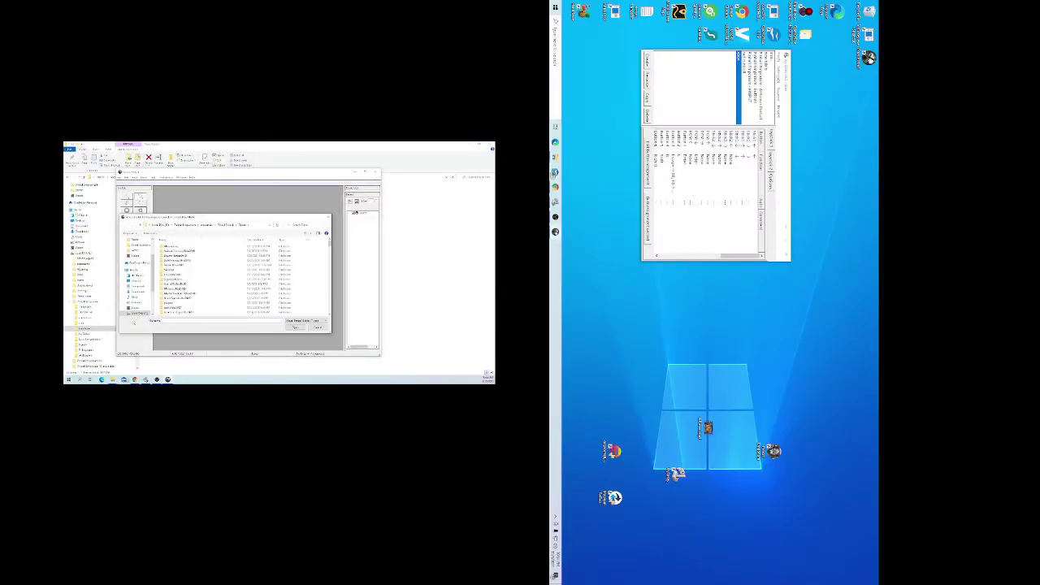
{"action": "left_click", "coordinate": [318, 328]}
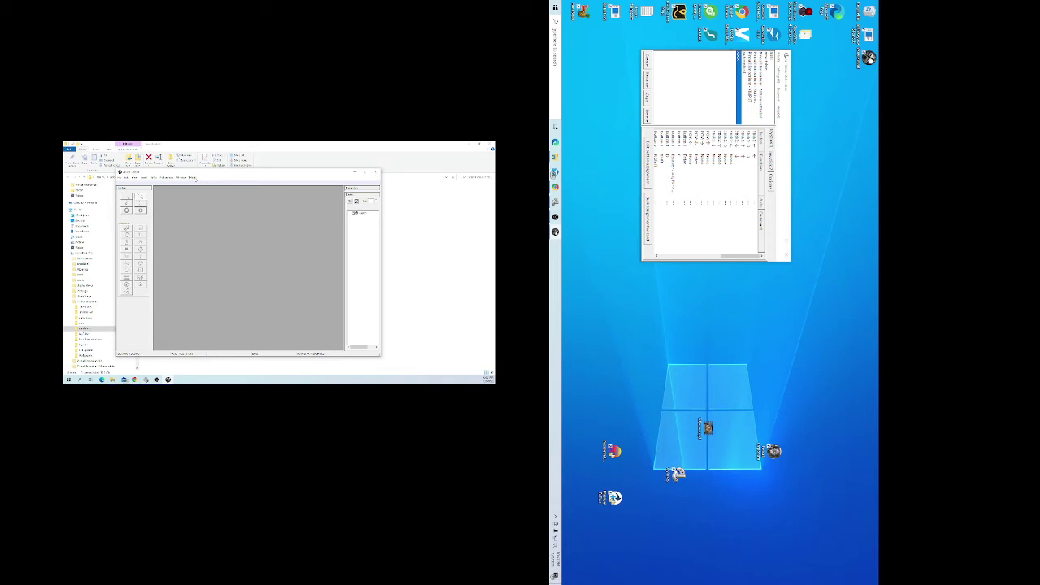
Check the version of VPinballX.exe in its About information and close the program
{"action": "left_click", "coordinate": [195, 178]}
{"action": "left_click", "coordinate": [202, 201]}
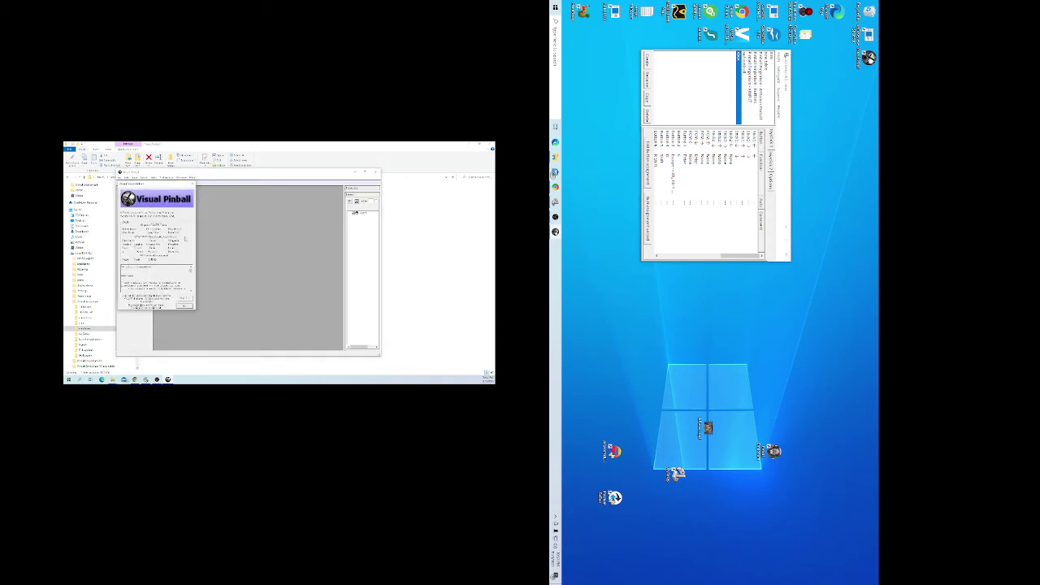
{"action": "left_click", "coordinate": [184, 306]}
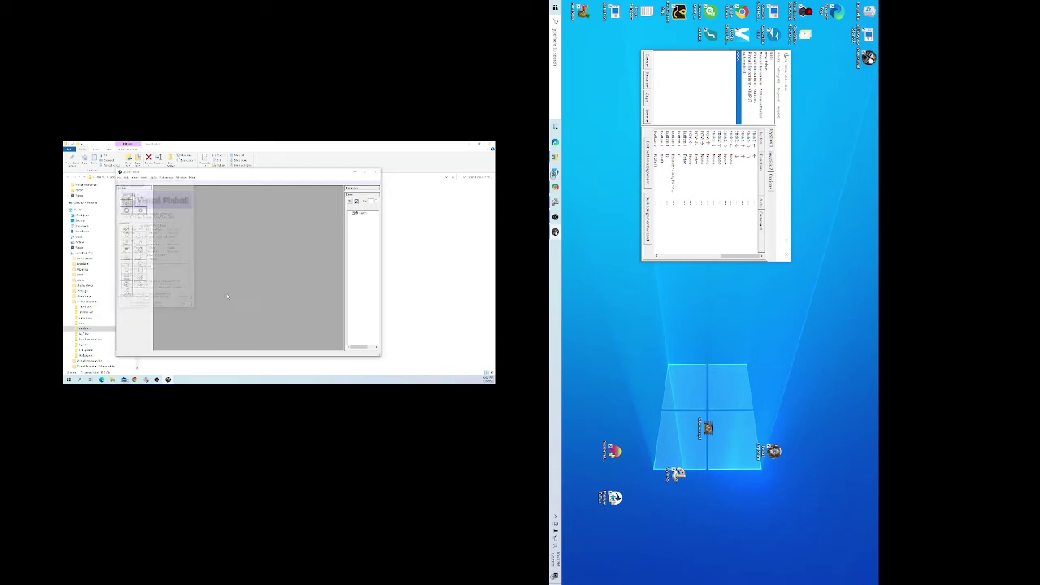
{"action": "left_click", "coordinate": [374, 171]}
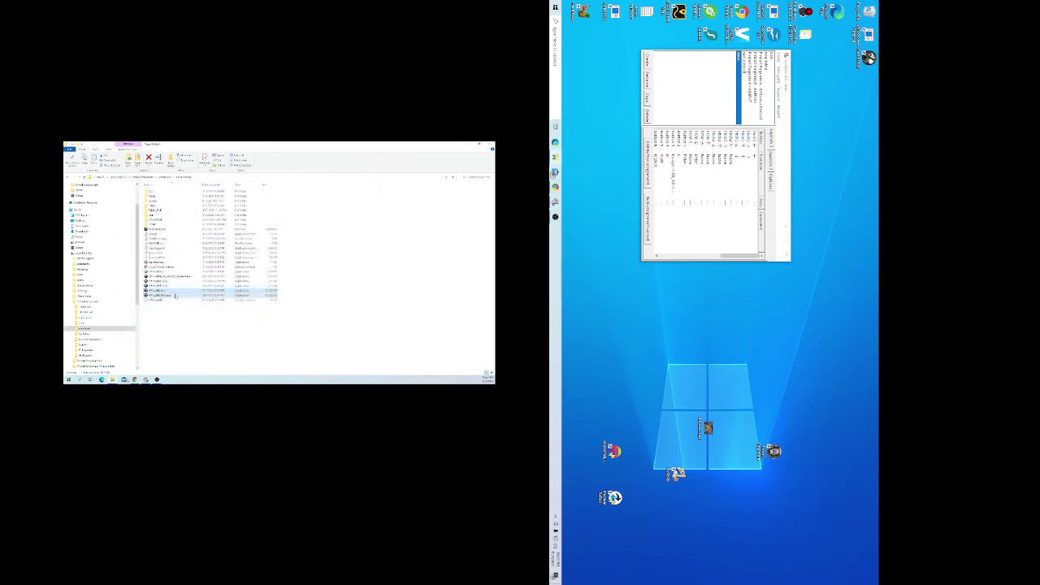
Launch the VPinballX executable listed directly below VPinballX.exe and open the Simpsons Treehouse of Horror table from the Tables folder
{"action": "left_click", "coordinate": [176, 297]}
{"action": "double_click", "coordinate": [175, 297]}
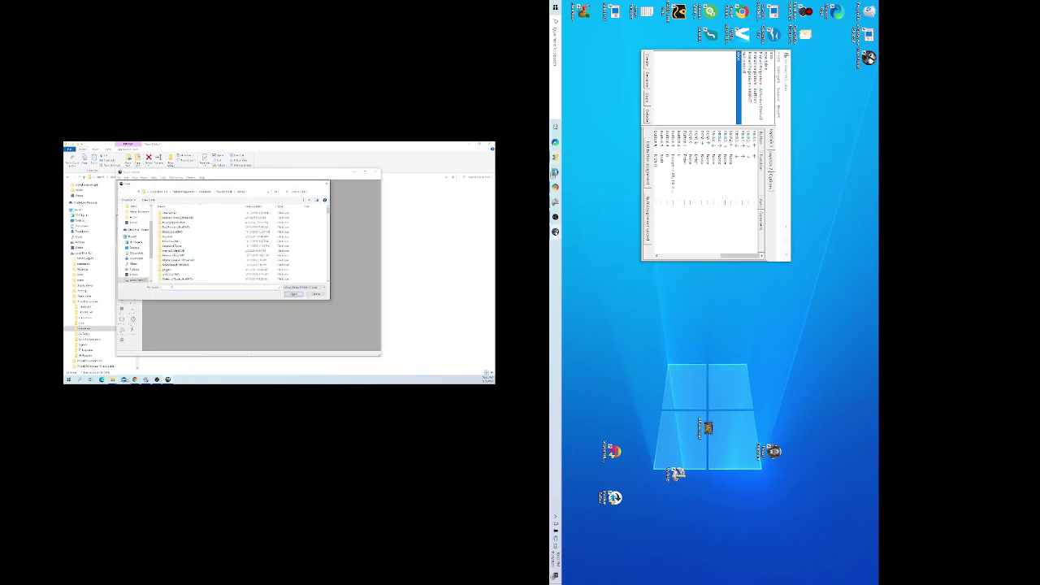
{"action": "scroll", "coordinate": [208, 258], "scroll_direction": "down", "scroll_amount": 5}
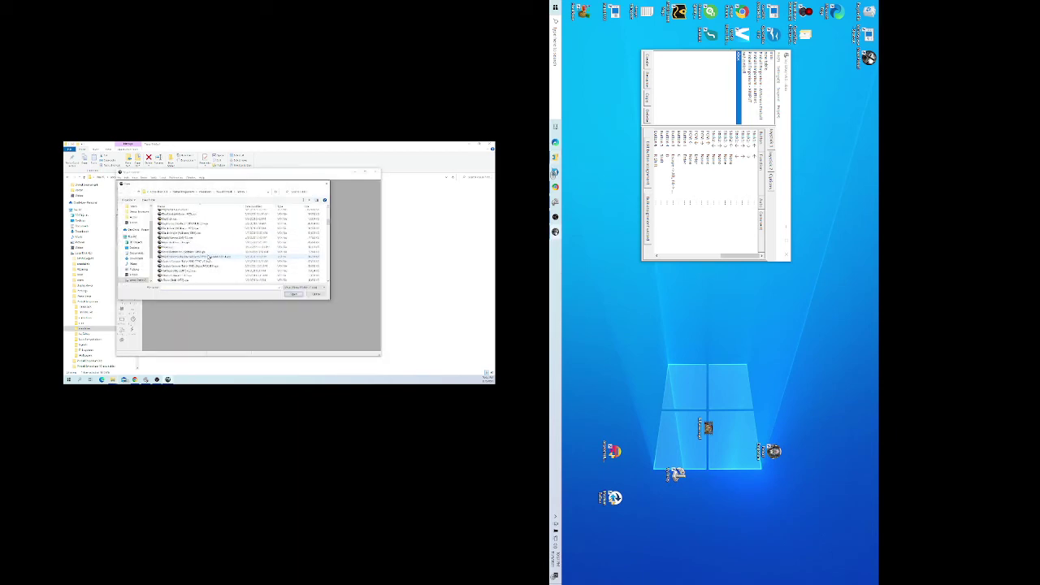
{"action": "scroll", "coordinate": [208, 258], "scroll_direction": "down", "scroll_amount": 10}
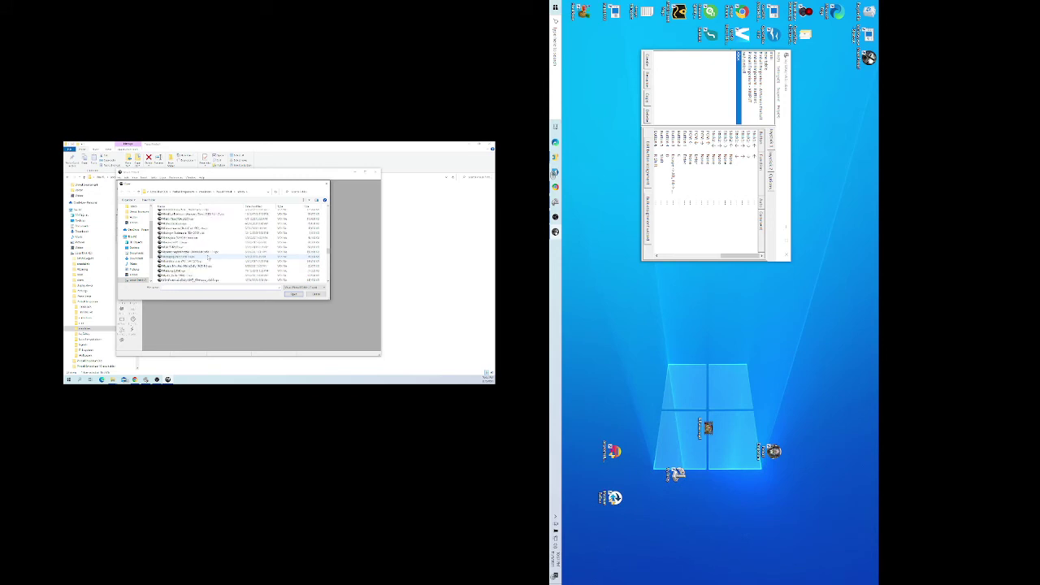
{"action": "scroll", "coordinate": [208, 258], "scroll_direction": "down", "scroll_amount": 3}
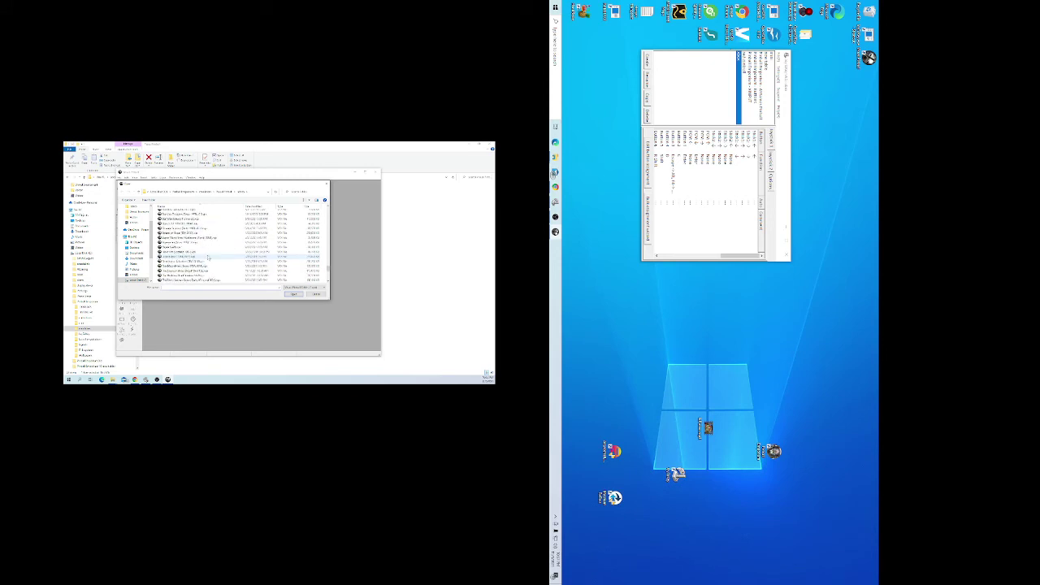
{"action": "scroll", "coordinate": [208, 257], "scroll_direction": "down", "scroll_amount": 5}
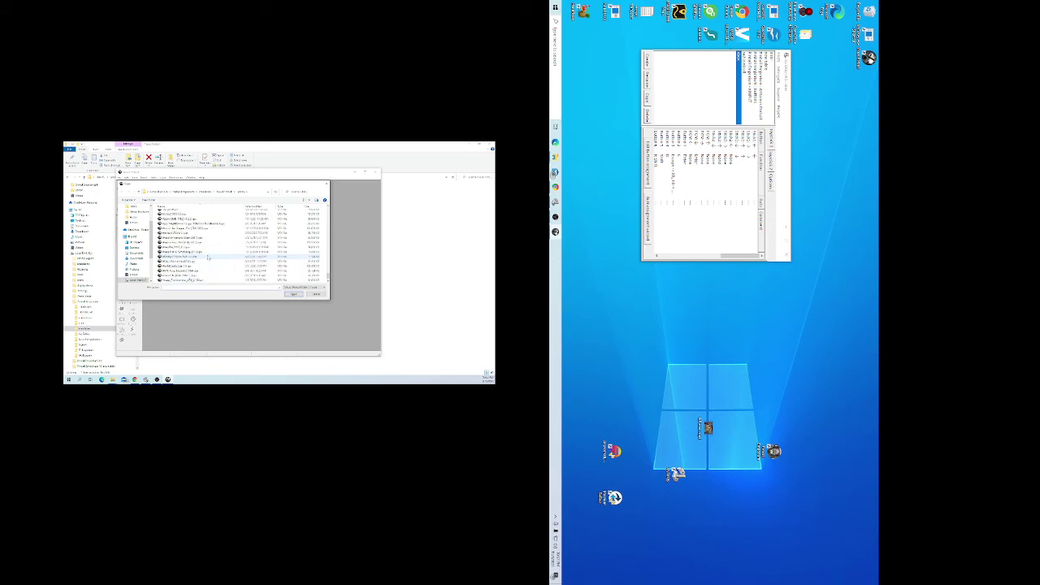
{"action": "scroll", "coordinate": [208, 258], "scroll_direction": "down", "scroll_amount": 5}
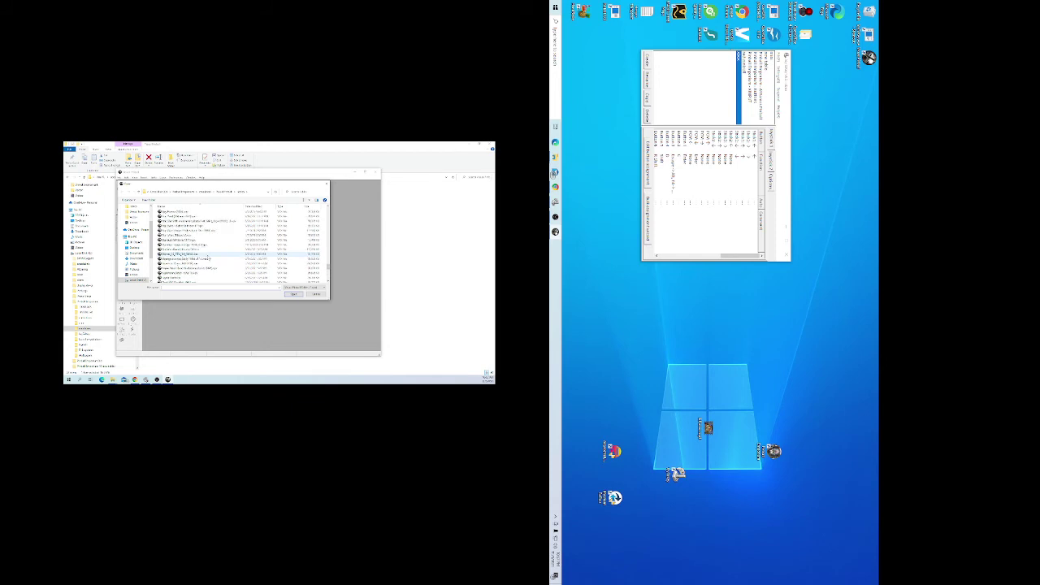
{"action": "scroll", "coordinate": [208, 258], "scroll_direction": "down", "scroll_amount": 3}
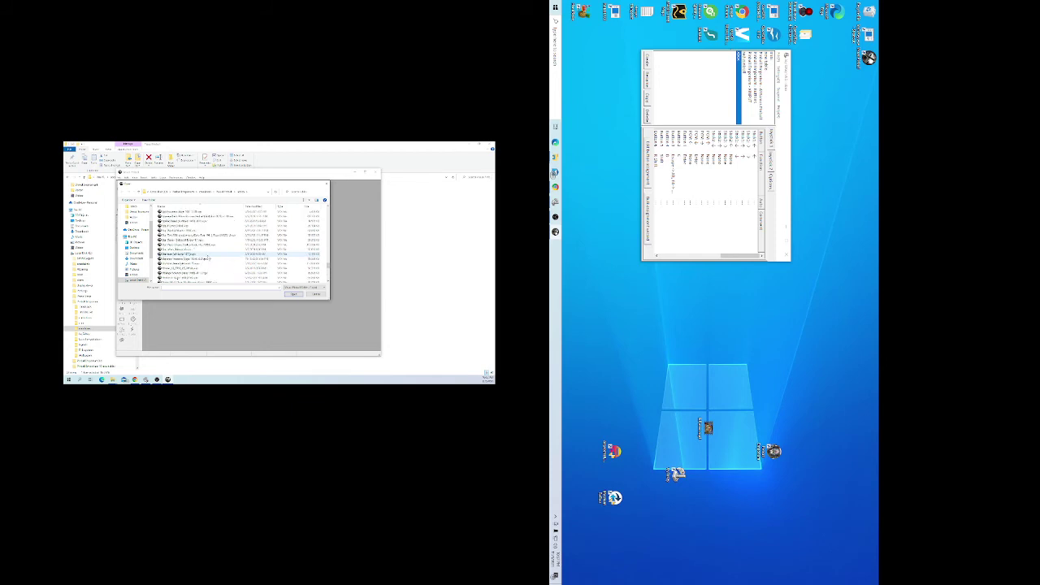
{"action": "scroll", "coordinate": [208, 258], "scroll_direction": "down", "scroll_amount": 3}
{"action": "scroll", "coordinate": [208, 257], "scroll_direction": "down", "scroll_amount": 3}
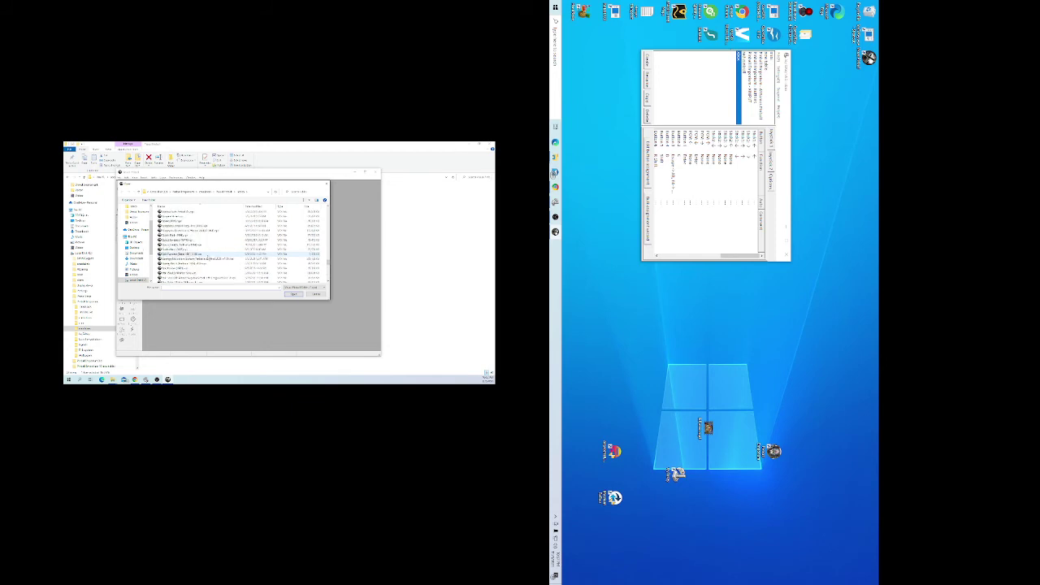
{"action": "scroll", "coordinate": [208, 258], "scroll_direction": "down", "scroll_amount": 3}
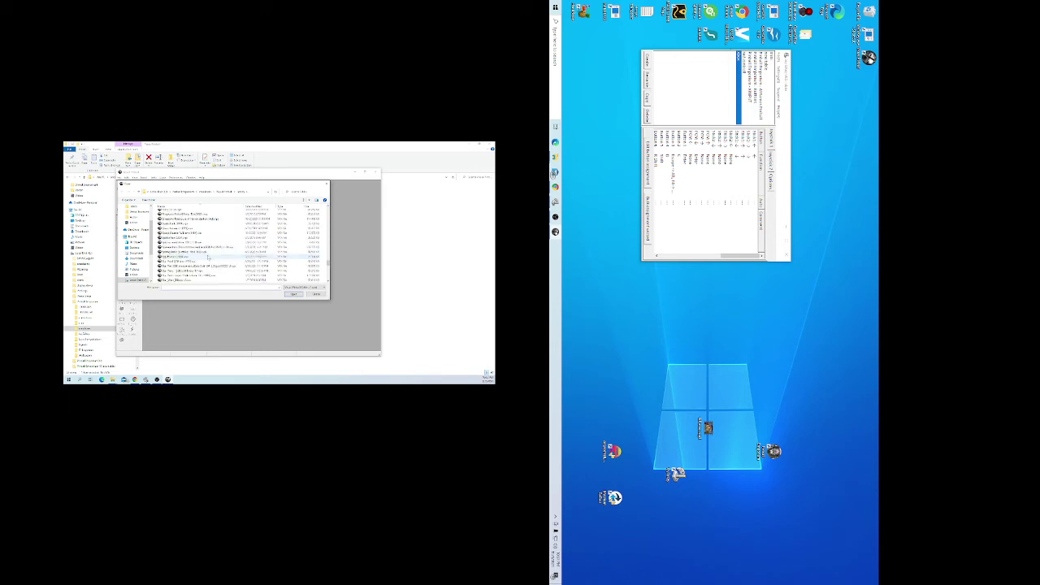
{"action": "scroll", "coordinate": [208, 257], "scroll_direction": "down", "scroll_amount": 3}
{"action": "left_click", "coordinate": [190, 247]}
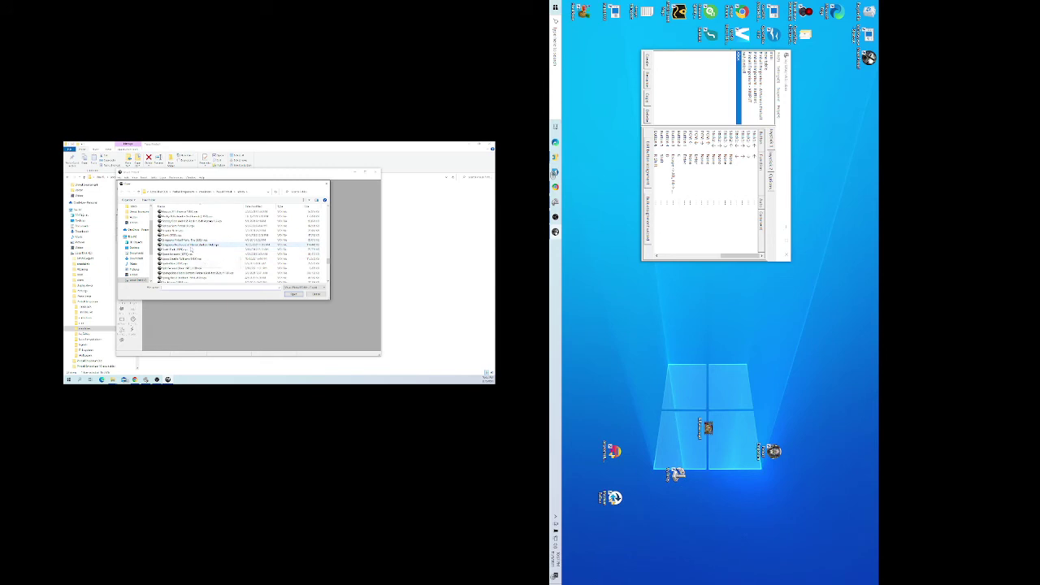
{"action": "double_click", "coordinate": [191, 246]}
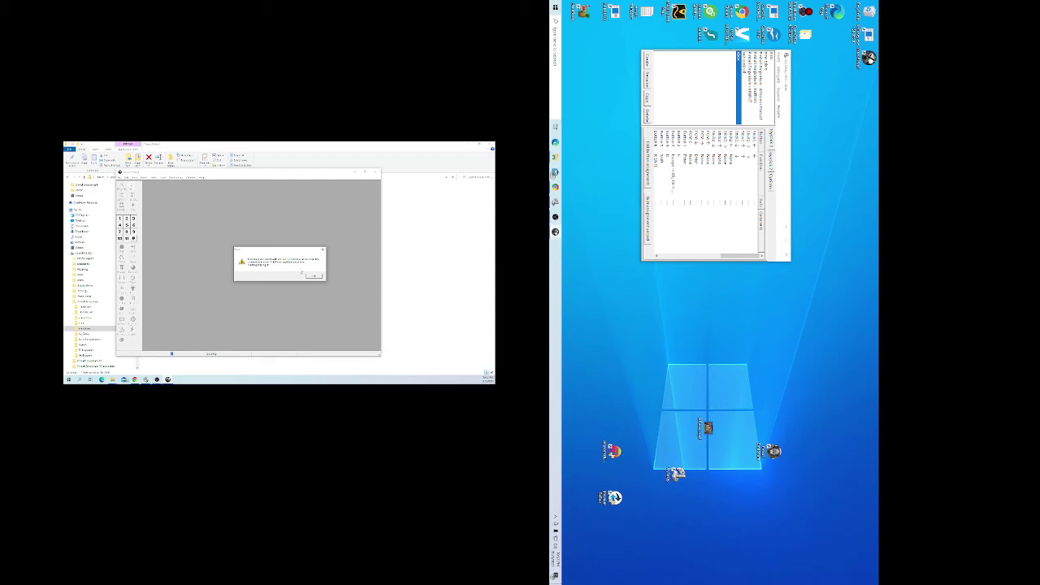
Dismiss the table's loading warning, run Treehouse of Horror, quit it once it has started, and close the program
{"action": "left_click", "coordinate": [314, 276]}
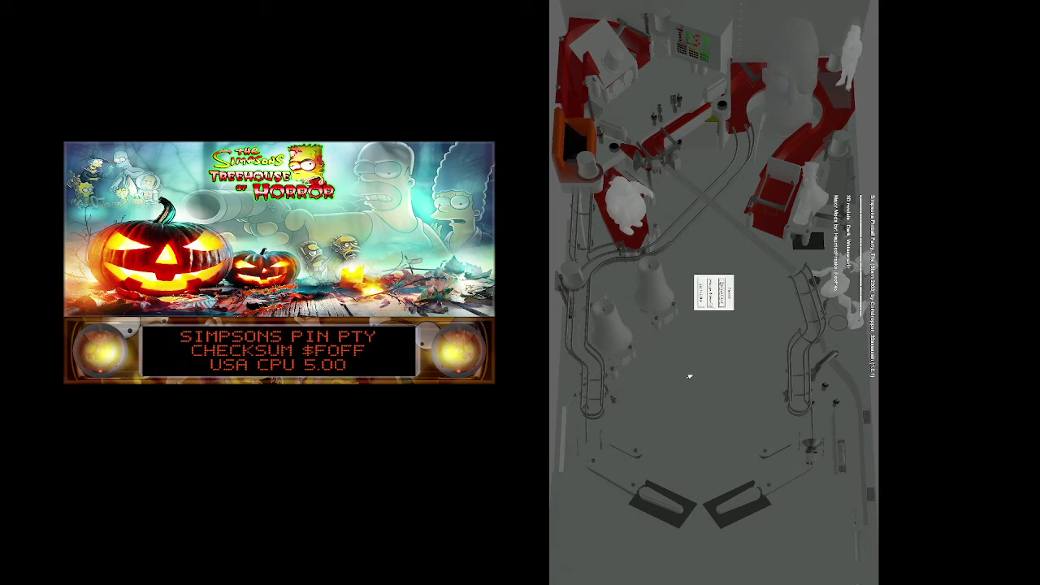
{"action": "left_click", "coordinate": [698, 297]}
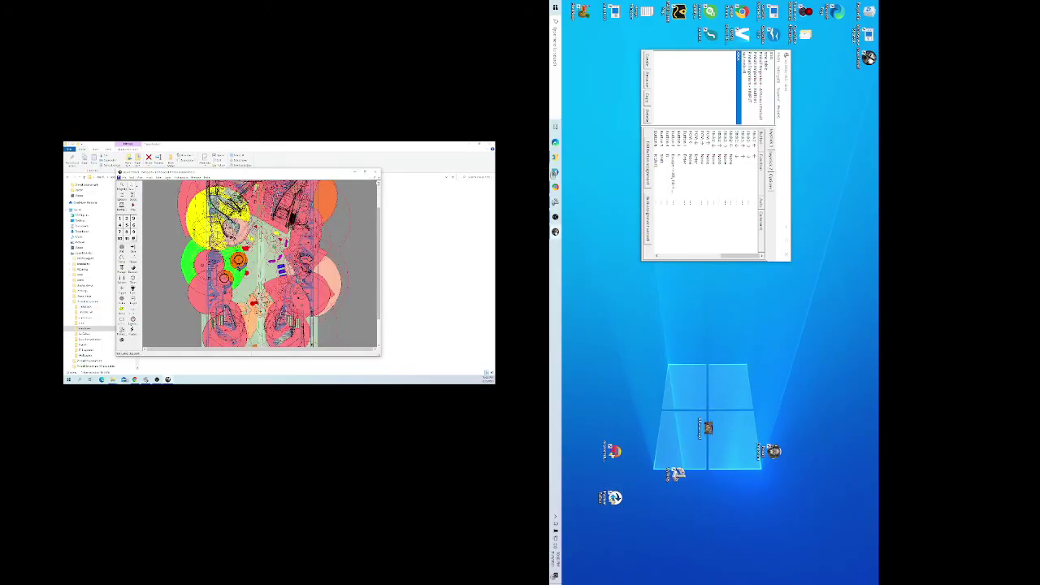
{"action": "left_click", "coordinate": [376, 173]}
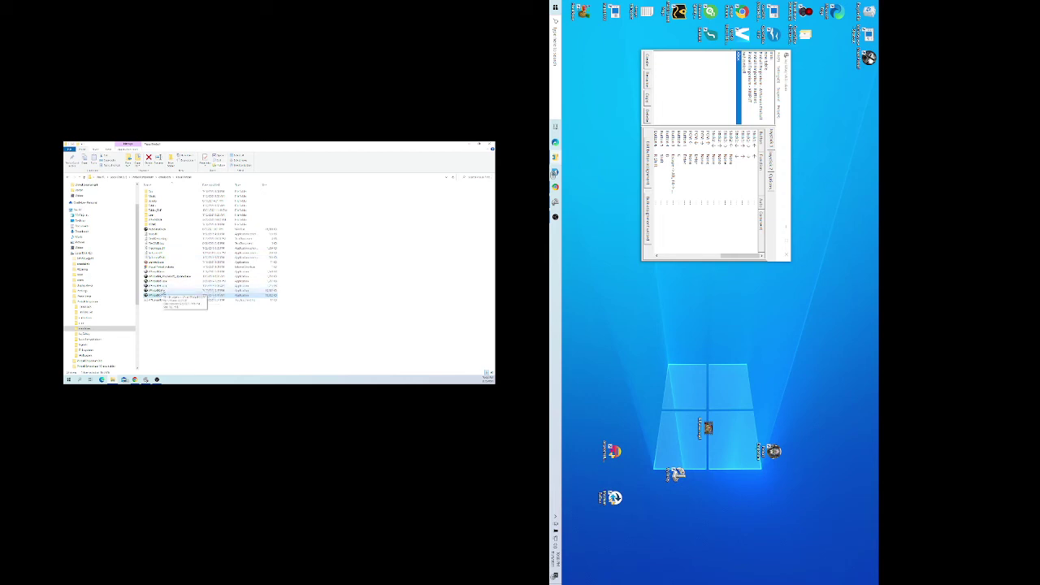
{"action": "left_click", "coordinate": [158, 295]}
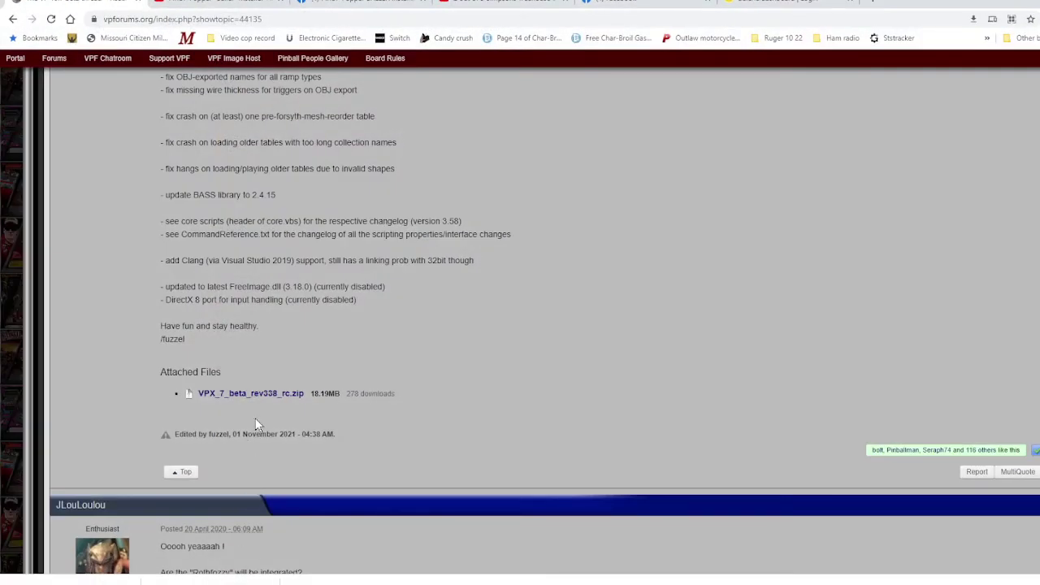
Review the first post of the VP 10.7 beta thread on VPForums, from its title and changelog to the attached files
{"action": "scroll", "coordinate": [318, 363], "scroll_direction": "up", "scroll_amount": 15}
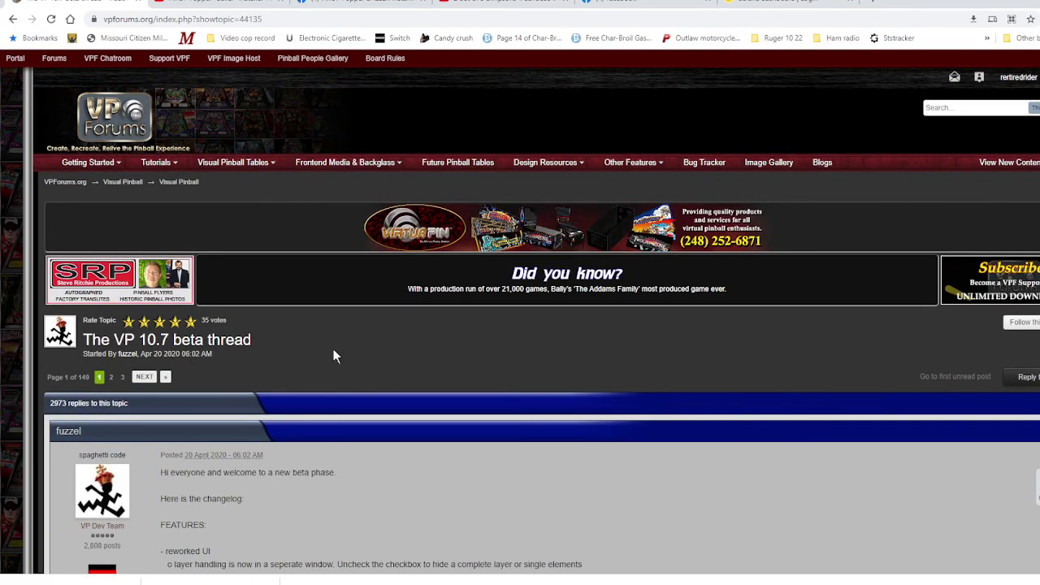
{"action": "scroll", "coordinate": [333, 356], "scroll_direction": "down", "scroll_amount": 10}
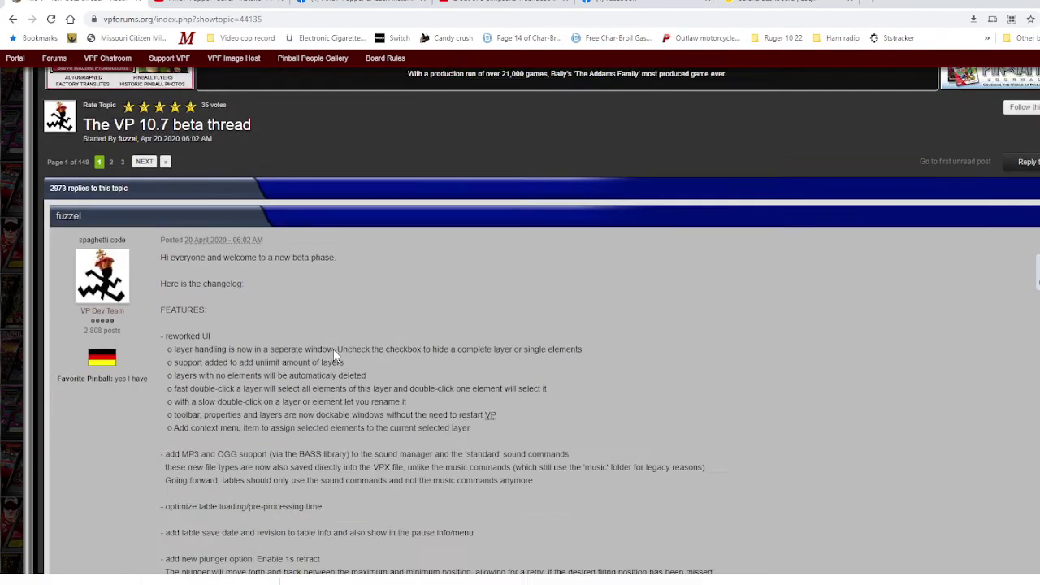
{"action": "scroll", "coordinate": [520, 325], "scroll_direction": "down", "scroll_amount": 5}
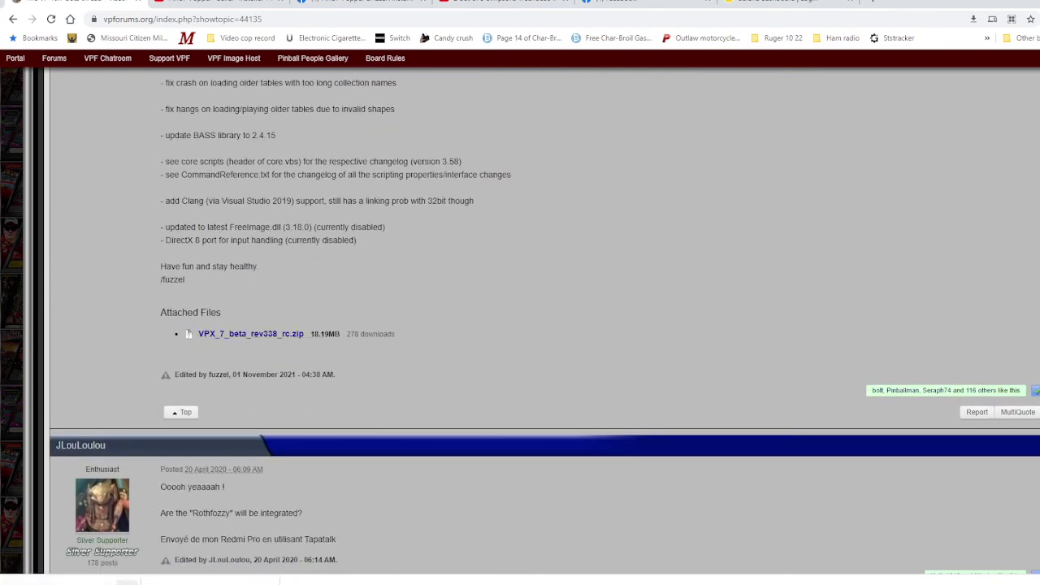
Show the downloaded VPX beta zip in the Downloads folder and maximize the folder window
{"action": "left_click", "coordinate": [128, 579]}
{"action": "left_click", "coordinate": [155, 550]}
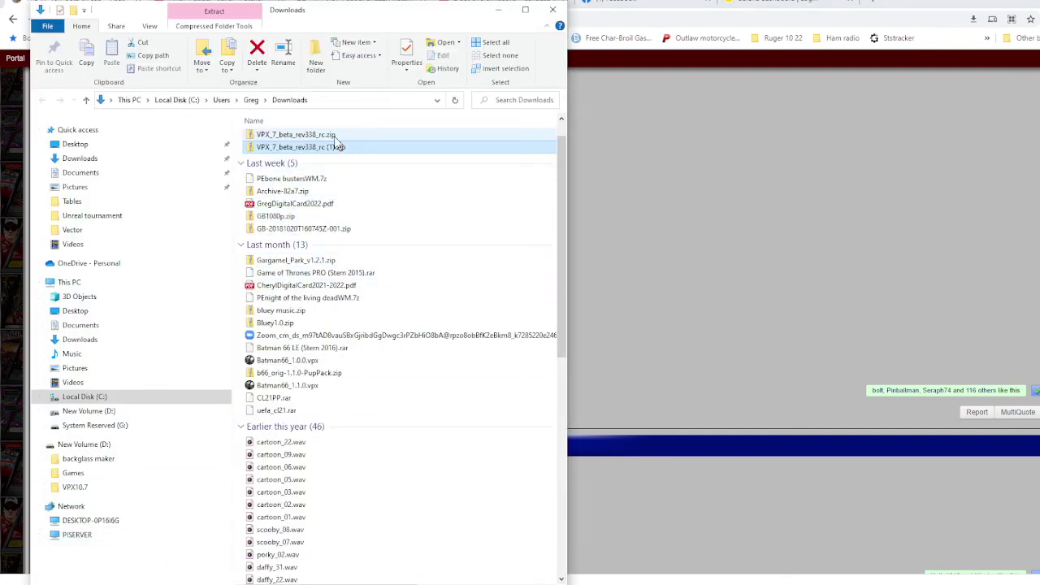
{"action": "left_click_drag", "start_coordinate": [340, 147], "coordinate": [374, 130]}
{"action": "left_click", "coordinate": [525, 10]}
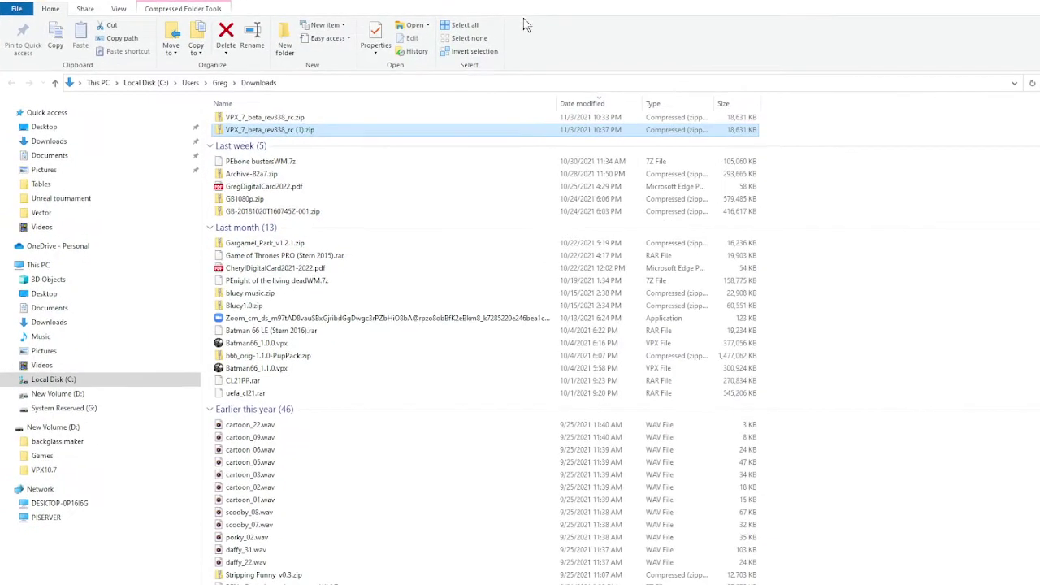
Open VPX_7_beta_rev338_rc.zip as a 7-Zip archive, examine its contents including VPinballX.exe, and close the archive
{"action": "left_click", "coordinate": [313, 120]}
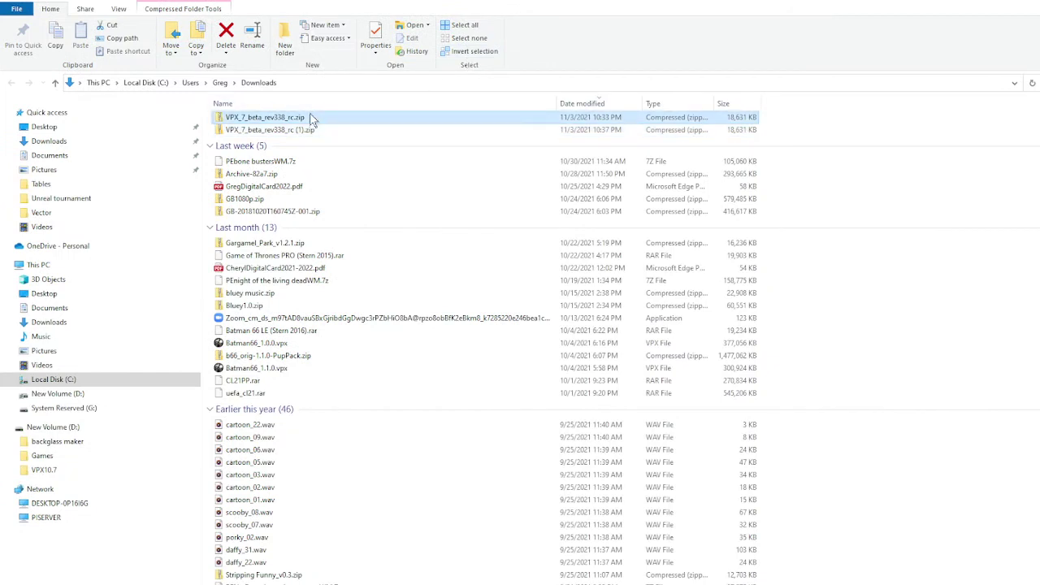
{"action": "right_click", "coordinate": [313, 119]}
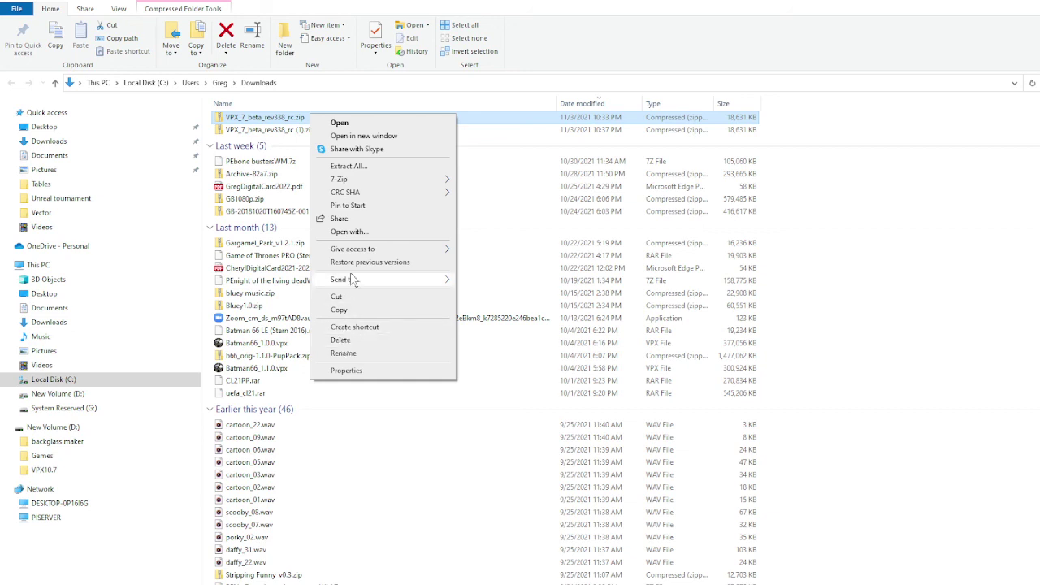
{"action": "mouse_move", "coordinate": [364, 182]}
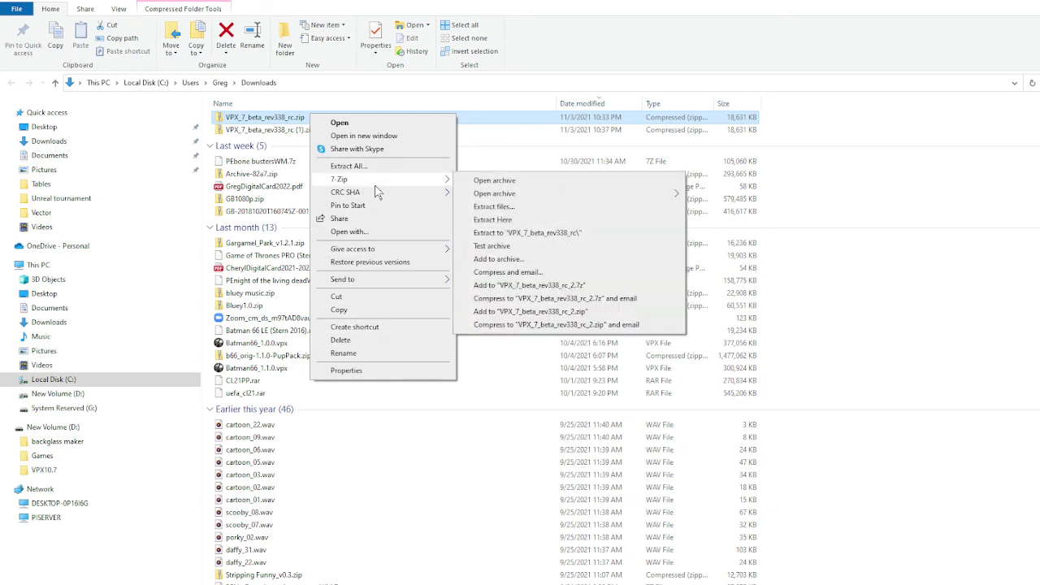
{"action": "left_click", "coordinate": [491, 181]}
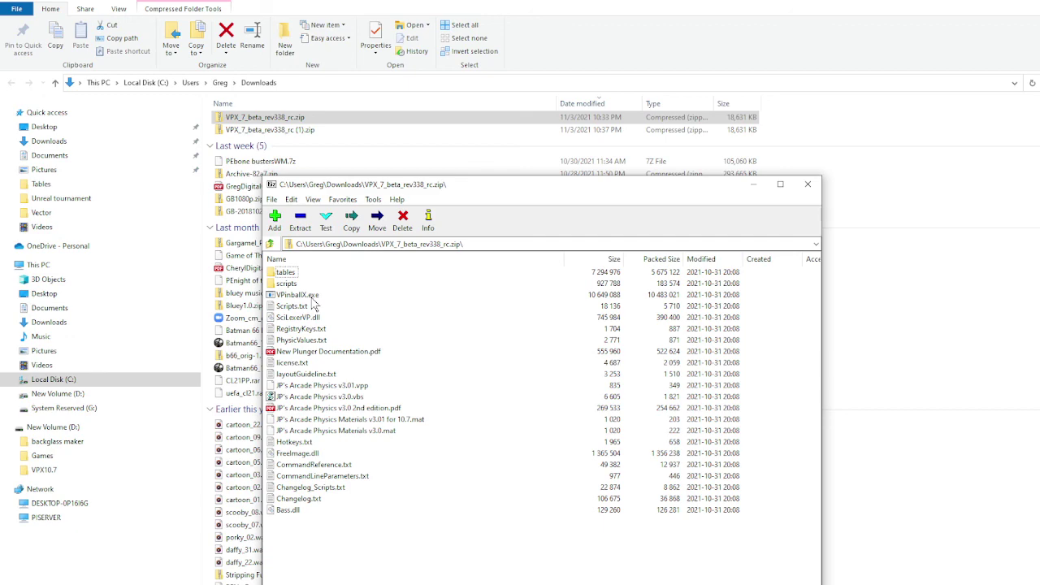
{"action": "left_click", "coordinate": [313, 302]}
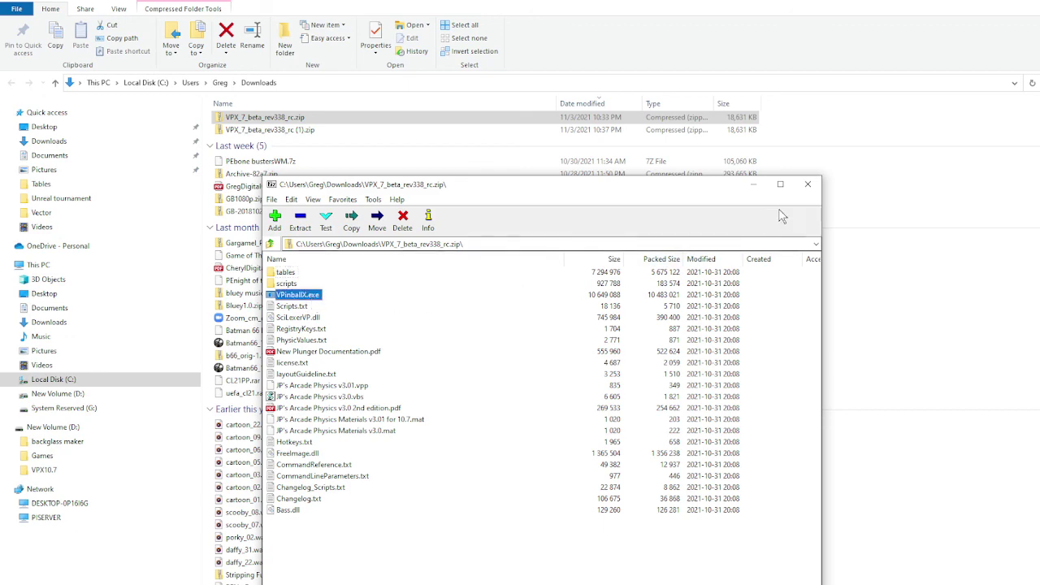
{"action": "left_click", "coordinate": [780, 185]}
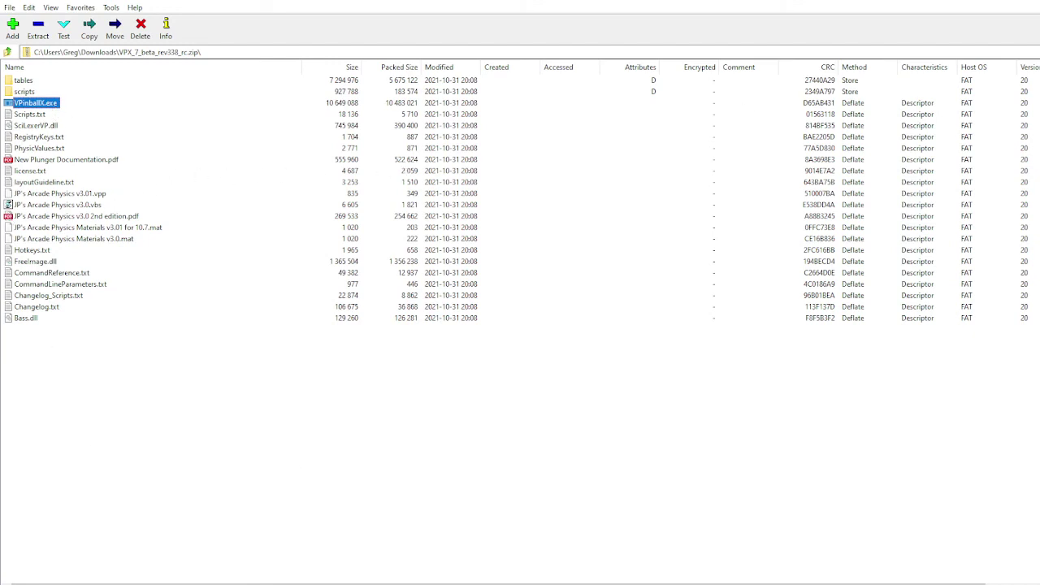
{"action": "key", "text": "alt+F4"}
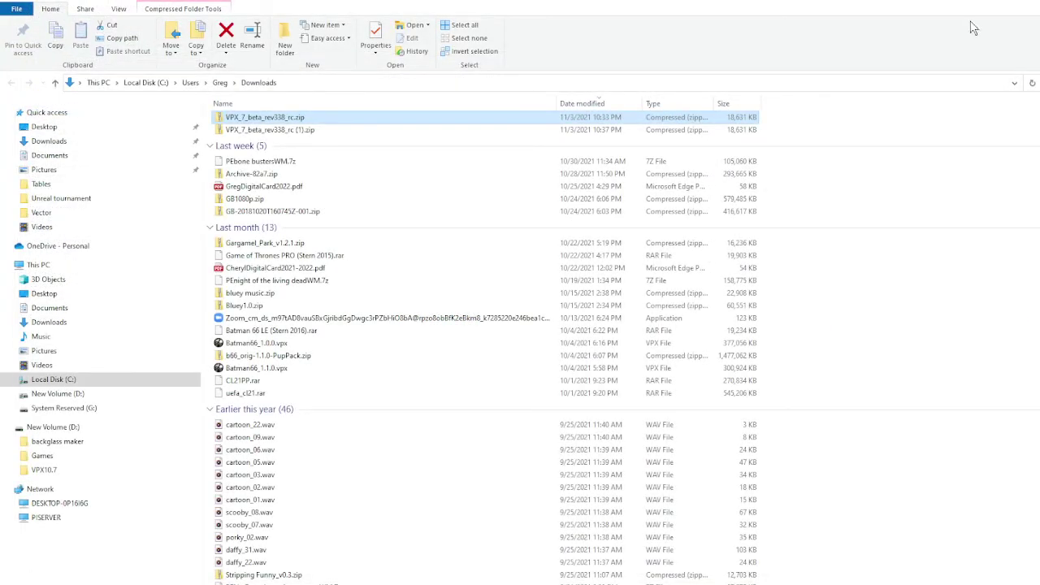